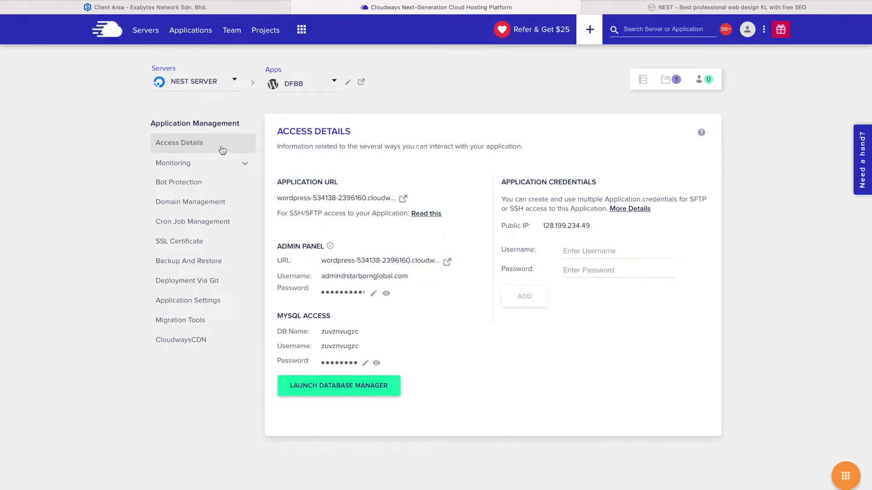
# Open the WordPress site in its own tab, compare it with Access Details, then open DFBB's Domain Management
pyautogui.click(404, 200)
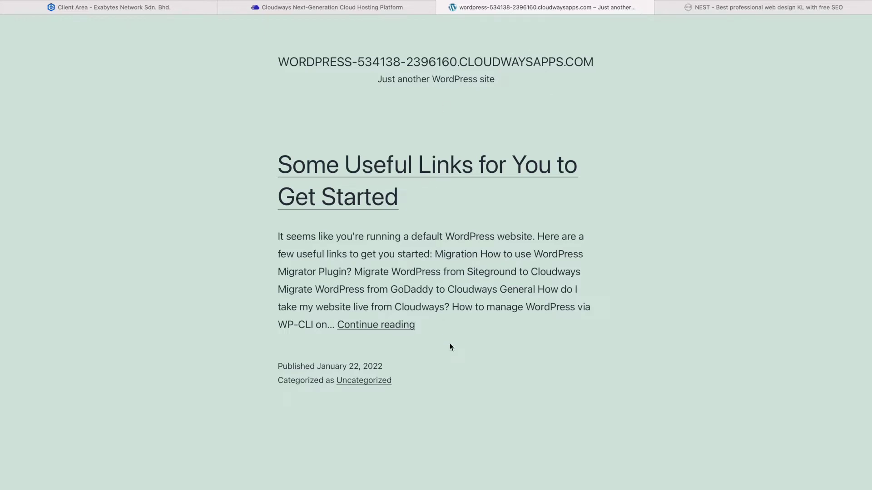
pyautogui.click(425, 10)
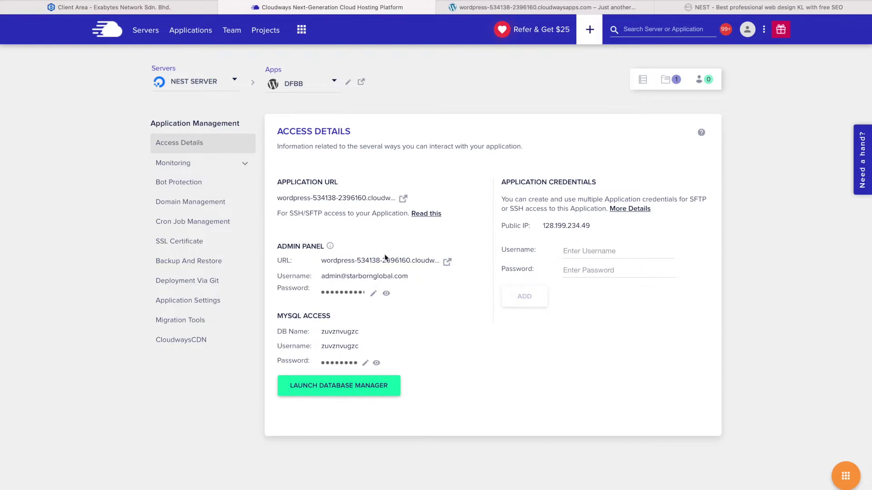
pyautogui.click(523, 7)
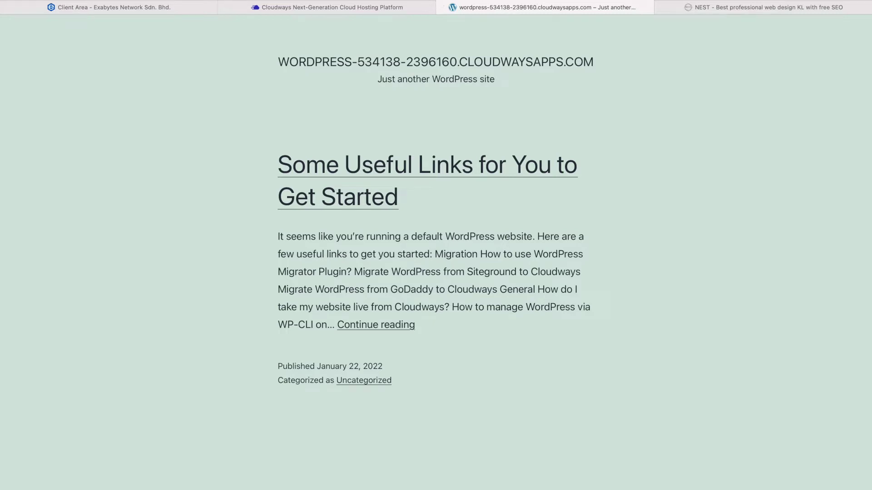
pyautogui.click(380, 9)
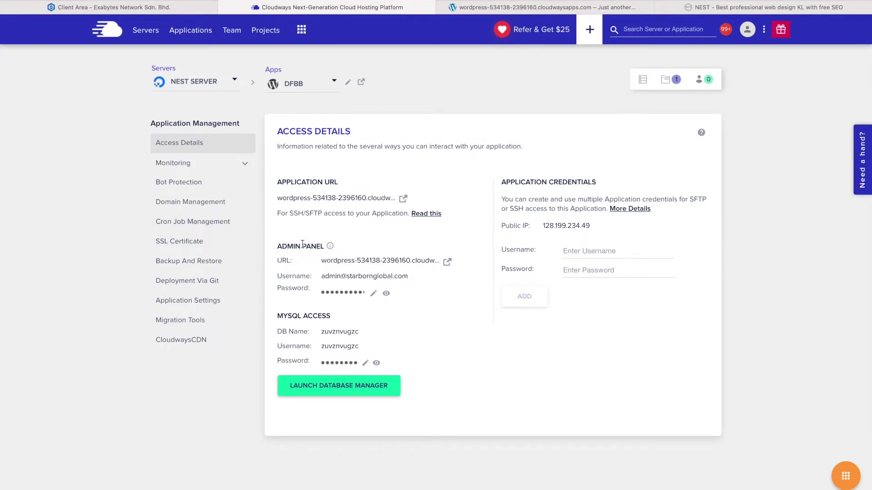
pyautogui.click(340, 198)
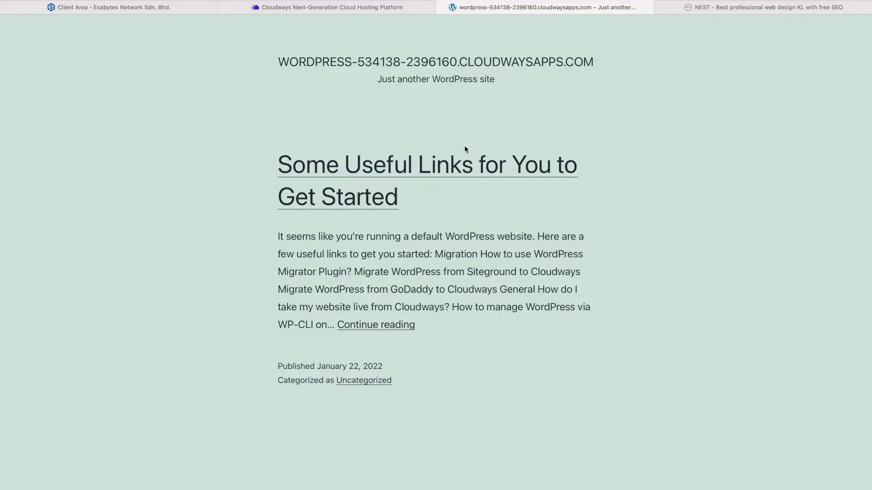
pyautogui.click(391, 8)
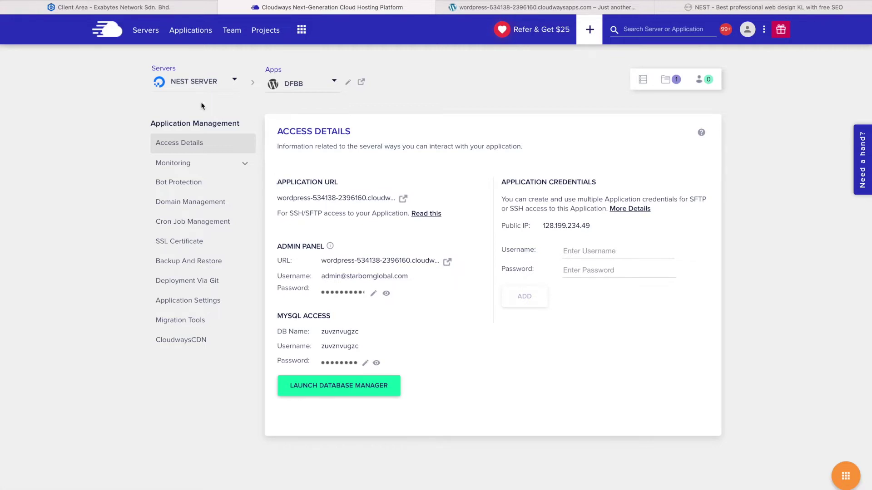
pyautogui.click(195, 210)
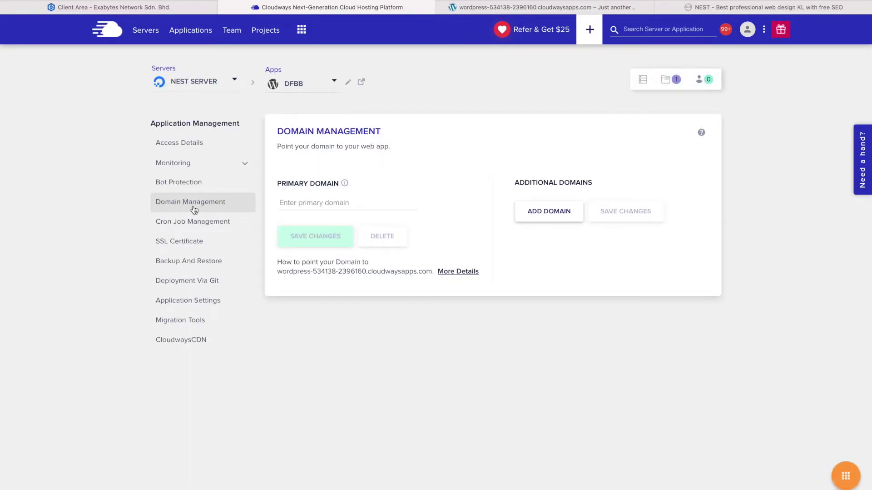
# Enter dongfangbubai.asia as DFBB's primary domain, replacing the .com ending, then return to Access Details
pyautogui.click(327, 205)
pyautogui.write('dongfangbubai.asia')
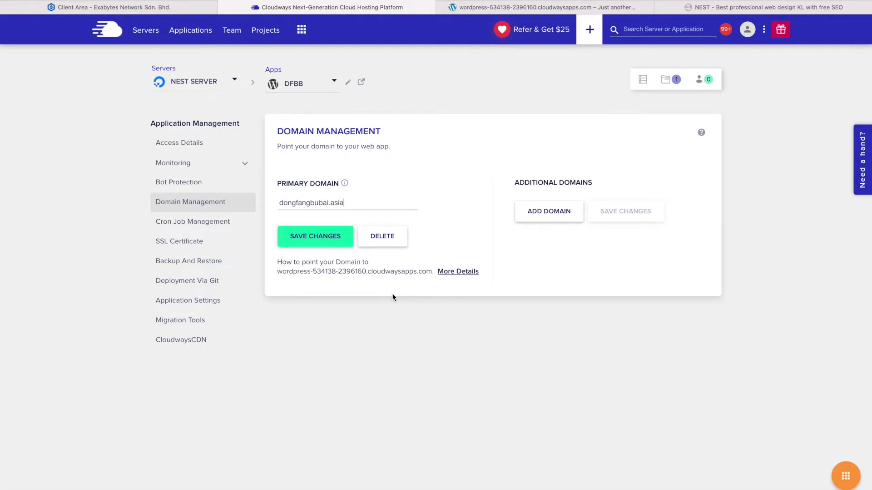
pyautogui.click(224, 144)
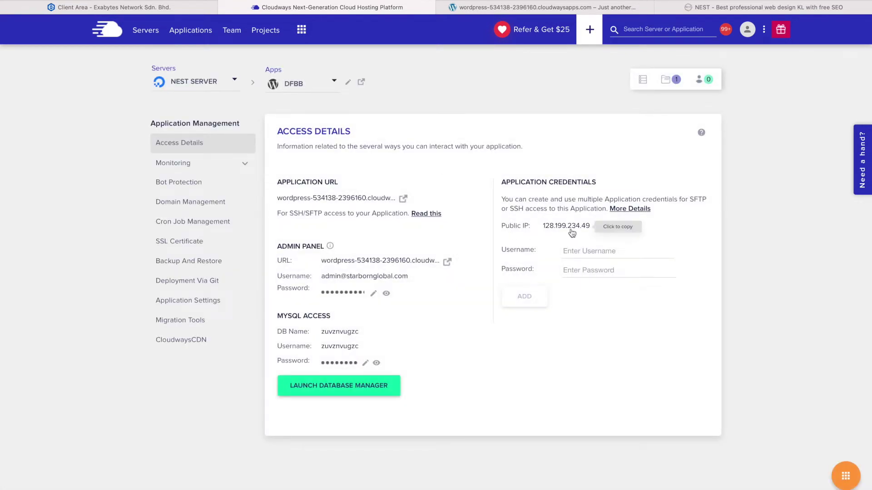
# Copy DFBB's public IP 128.199.234.49 to the clipboard
pyautogui.click(571, 232)
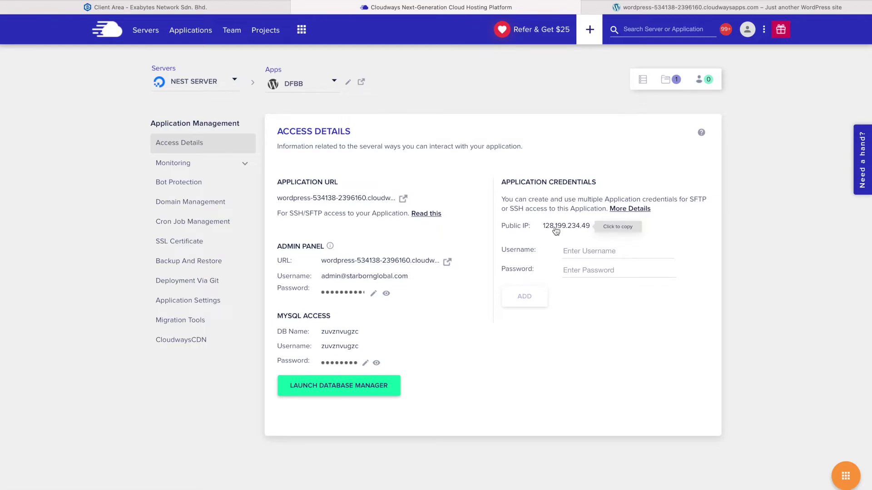
pyautogui.click(556, 232)
pyautogui.click(565, 229)
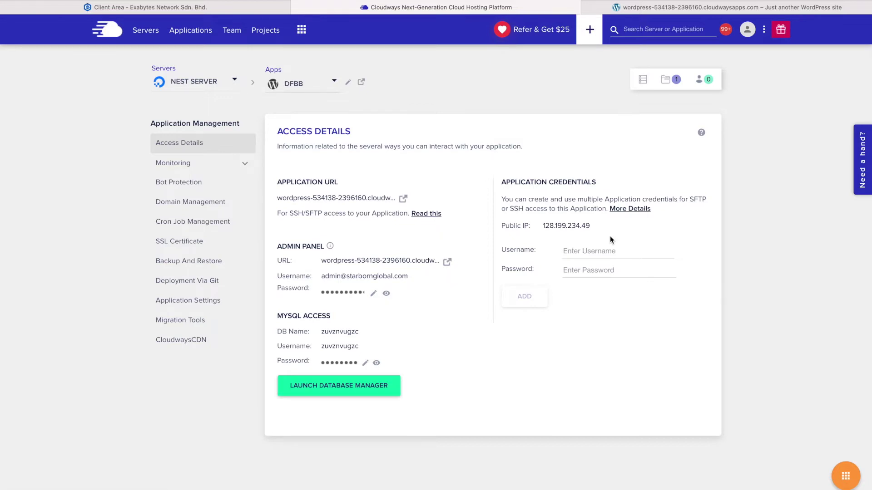
pyautogui.click(570, 230)
pyautogui.moveTo(235, 2)
pyautogui.moveTo(234, 24)
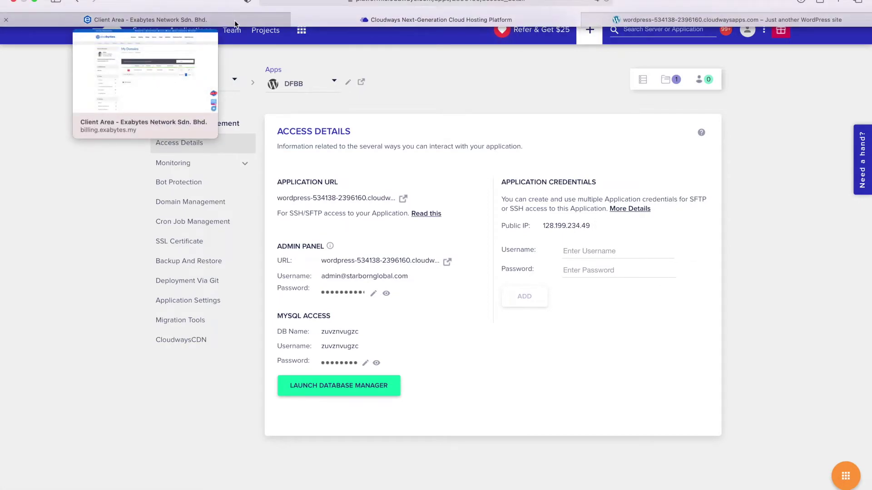
# Locate dongfangbubai.asia in Exabytes My Domains, then go to Domains > Manage DNS
pyautogui.click(234, 20)
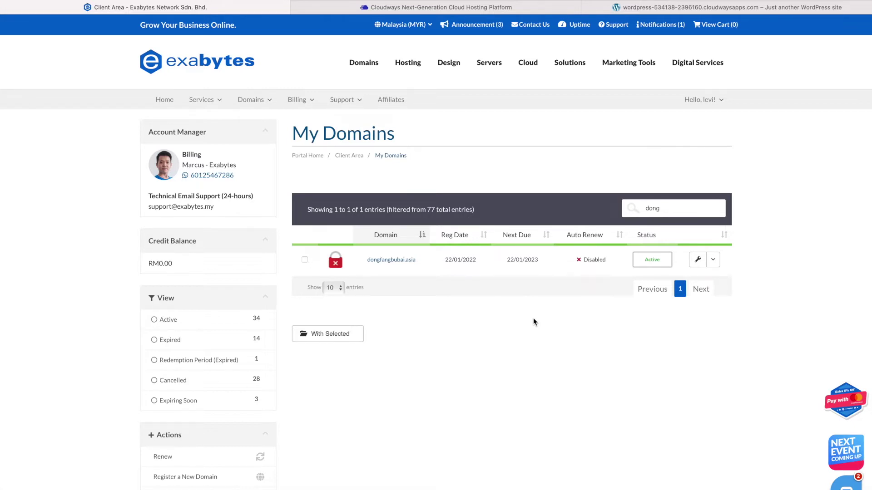
pyautogui.click(718, 261)
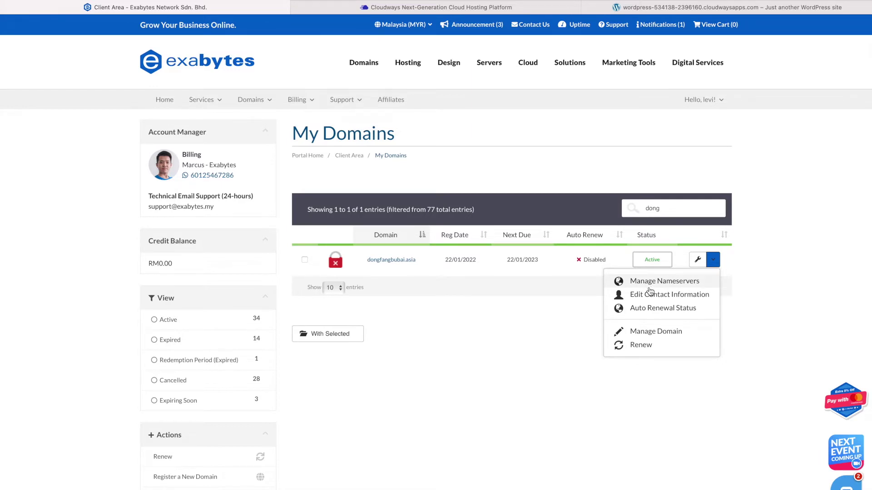
pyautogui.click(550, 319)
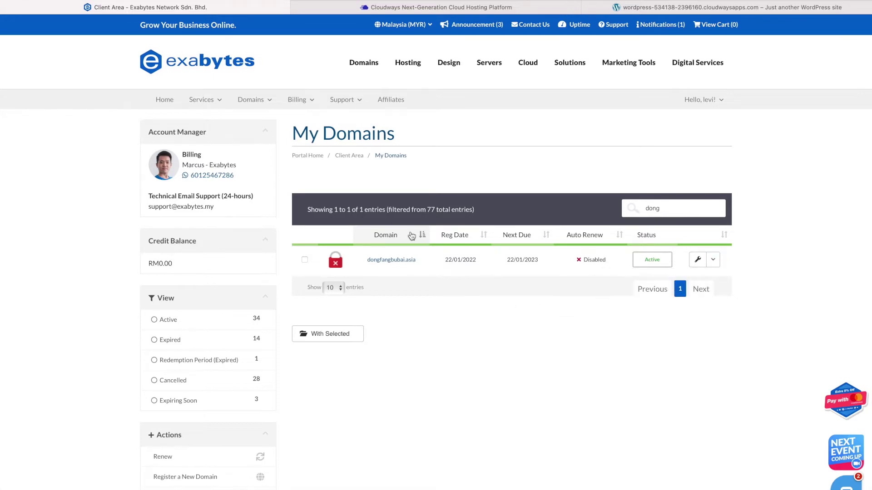
pyautogui.click(274, 105)
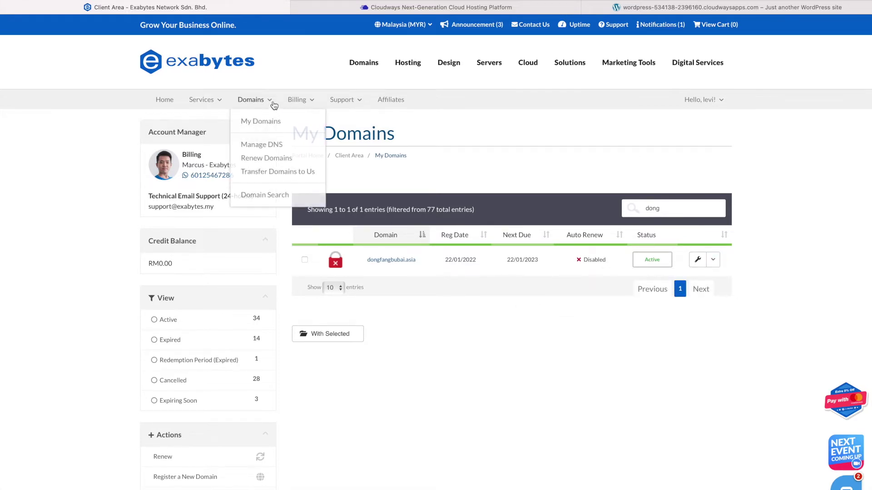
pyautogui.click(275, 147)
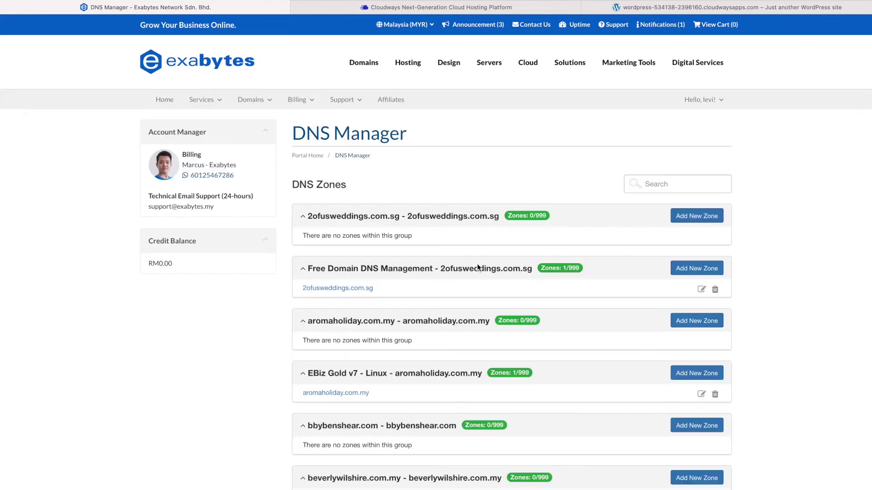
# Find the dongfangbubai.asia entry on the DNS Manager page
pyautogui.write('dong')
pyautogui.press('BackSpace')
pyautogui.press('BackSpace')
pyautogui.press('BackSpace')
pyautogui.press('BackSpace')
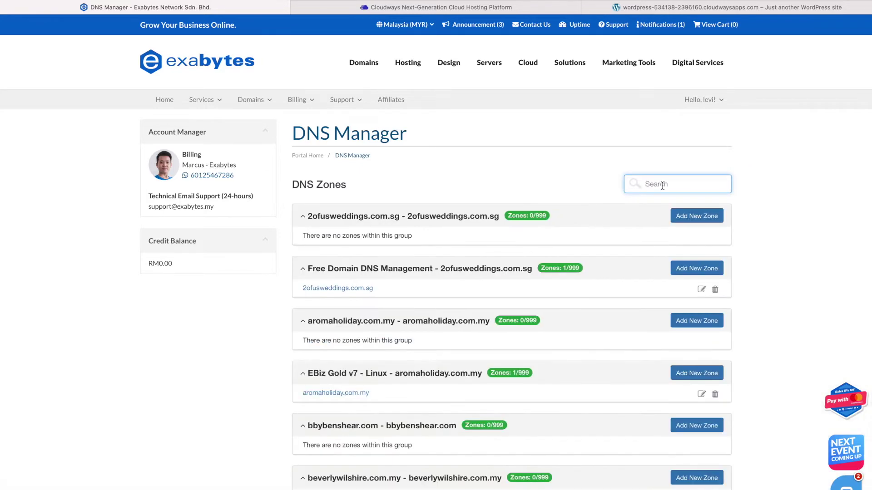
pyautogui.scroll(-6, 586, 284)
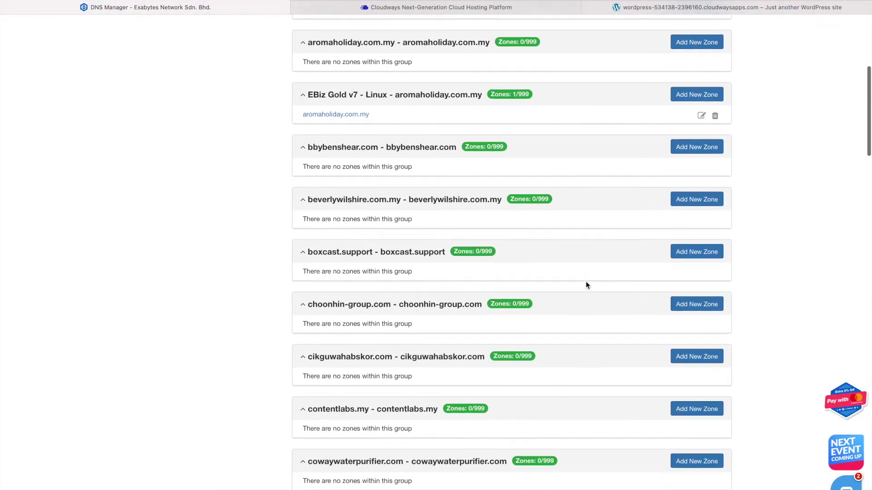
pyautogui.scroll(-9, 586, 285)
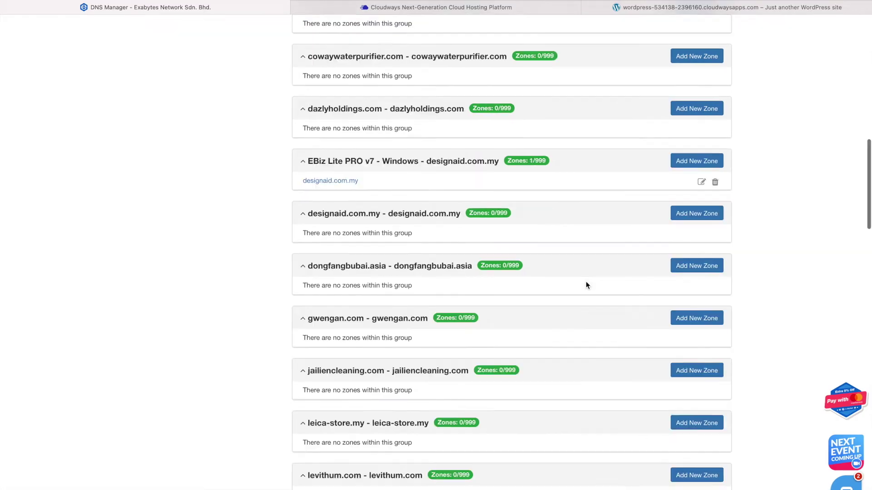
pyautogui.press('super+f')
pyautogui.write('dong')
pyautogui.click(587, 296)
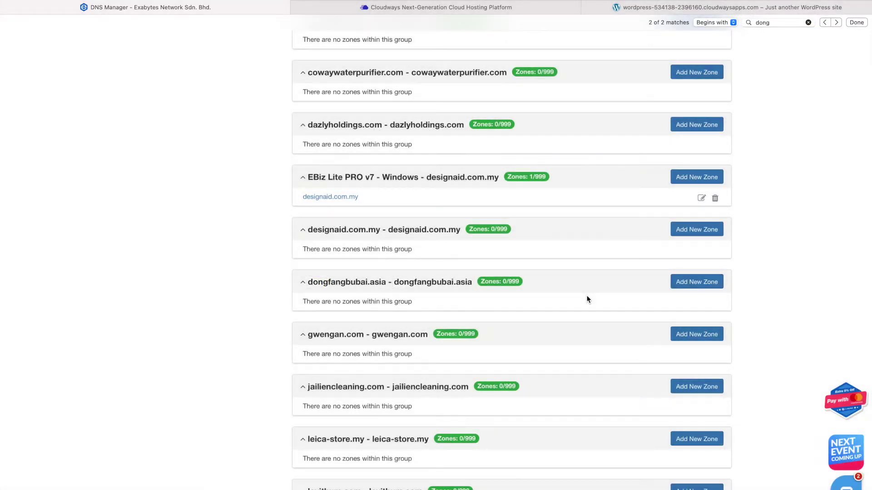
# Start a new dongfangbubai.asia zone with IP address 128.199.234.49
pyautogui.click(691, 290)
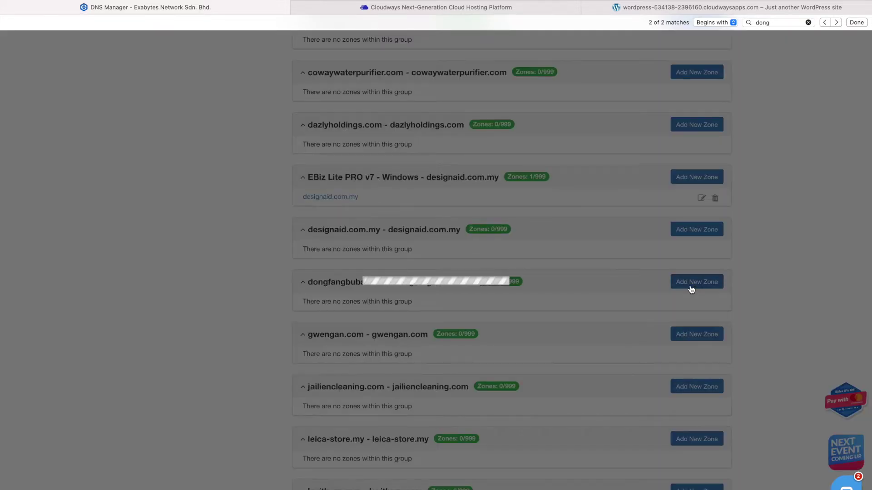
pyautogui.click(415, 120)
pyautogui.write('128.199.234.49')
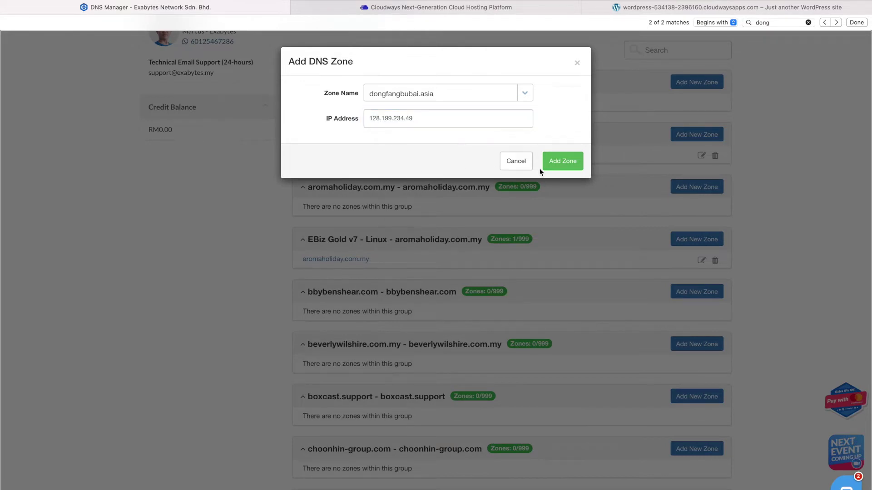
# Add the dongfangbubai.asia zone and check its group now shows Zones: 1/999
pyautogui.click(555, 166)
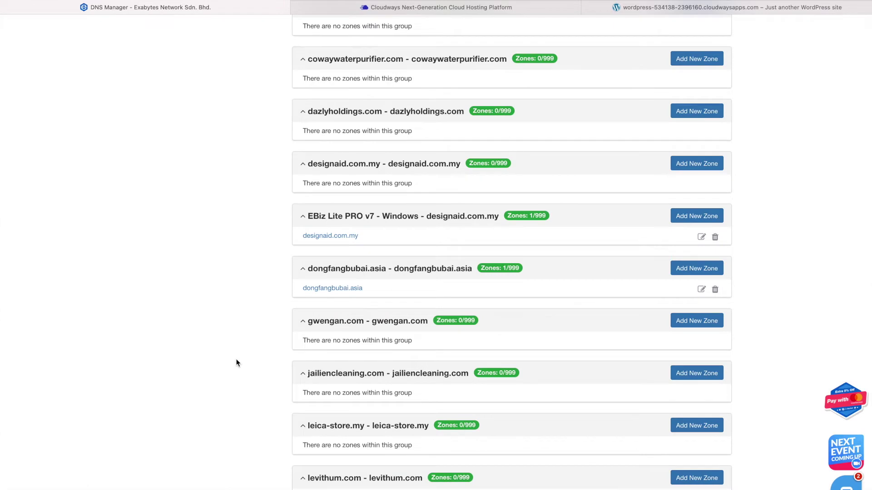
pyautogui.scroll(1, 237, 362)
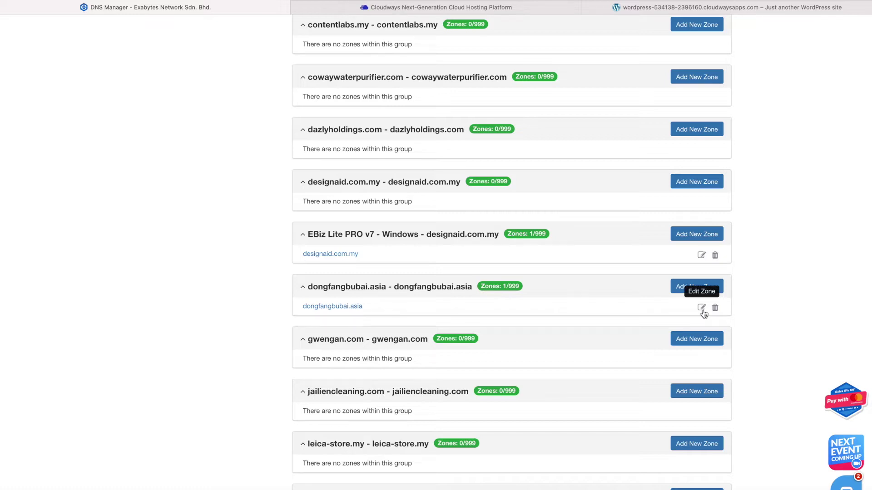
# Open the dongfangbubai.asia zone editor and review its 9 records, both A records at 128.199.234.49
pyautogui.click(701, 308)
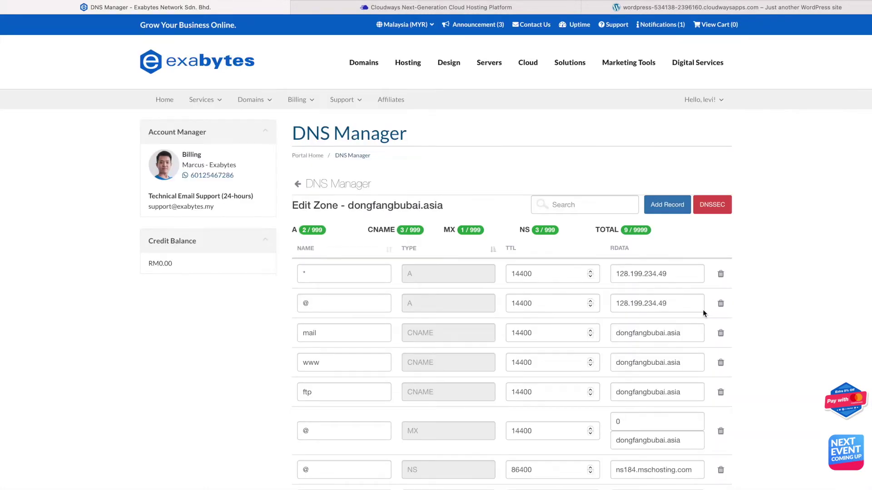
pyautogui.scroll(-3, 704, 314)
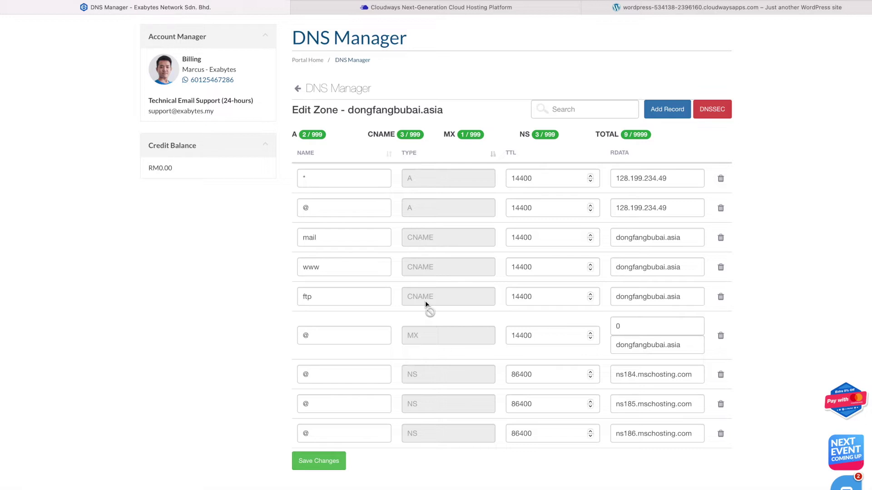
pyautogui.scroll(1, 425, 301)
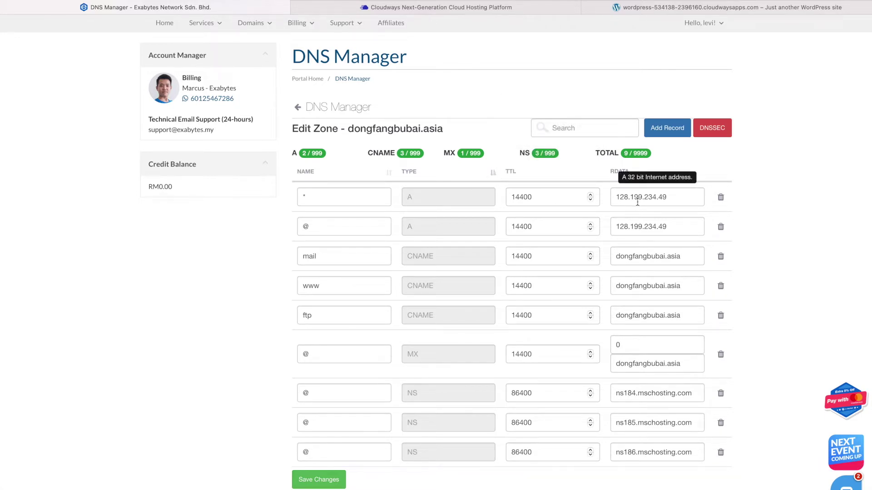
# Inspect the wildcard A record's IP address, leaving it at 128.199.234.49
pyautogui.doubleClick(637, 200)
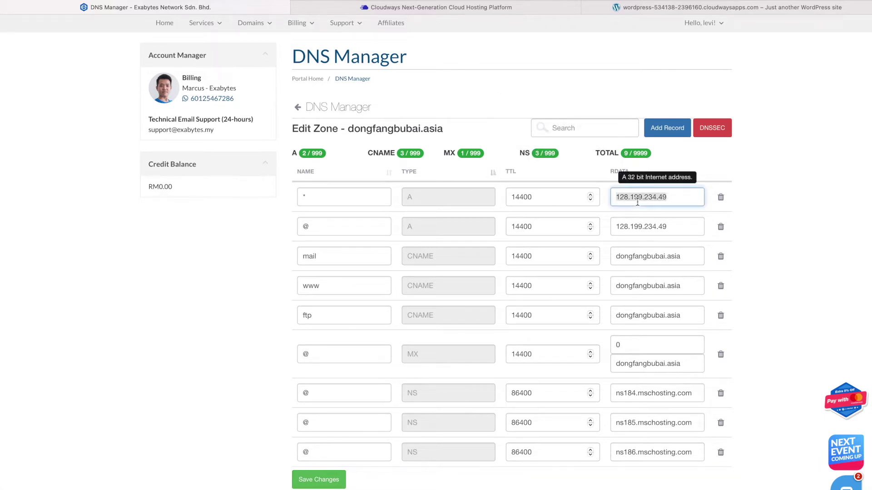
pyautogui.click(610, 213)
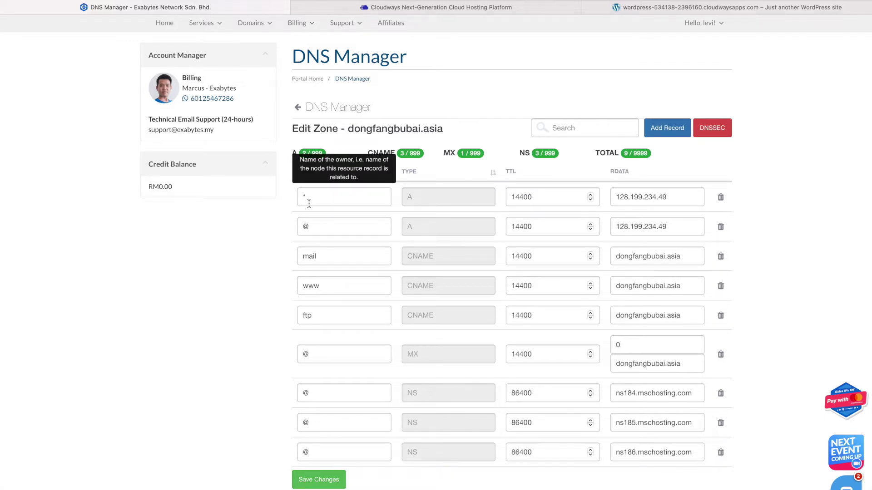
pyautogui.doubleClick(645, 198)
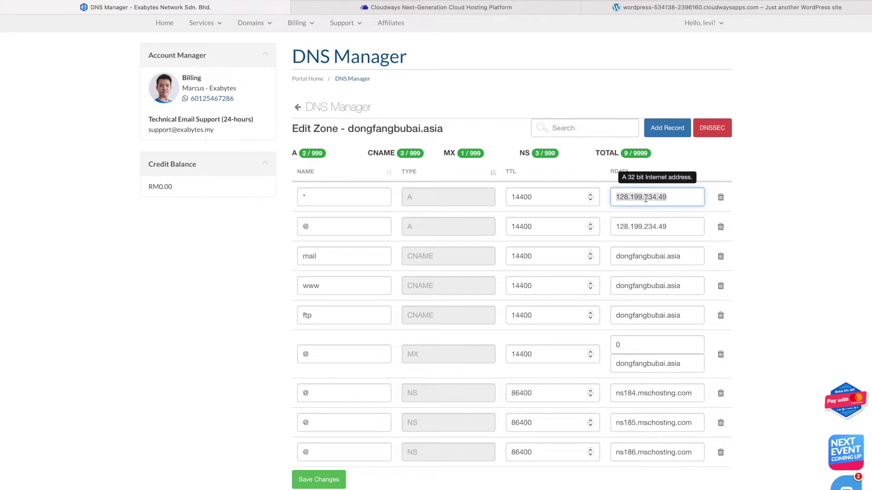
pyautogui.press('Right')
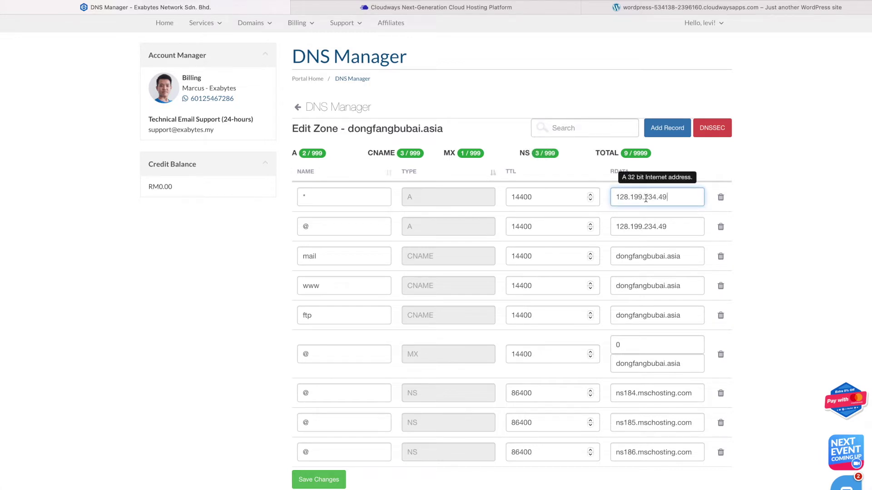
pyautogui.click(754, 210)
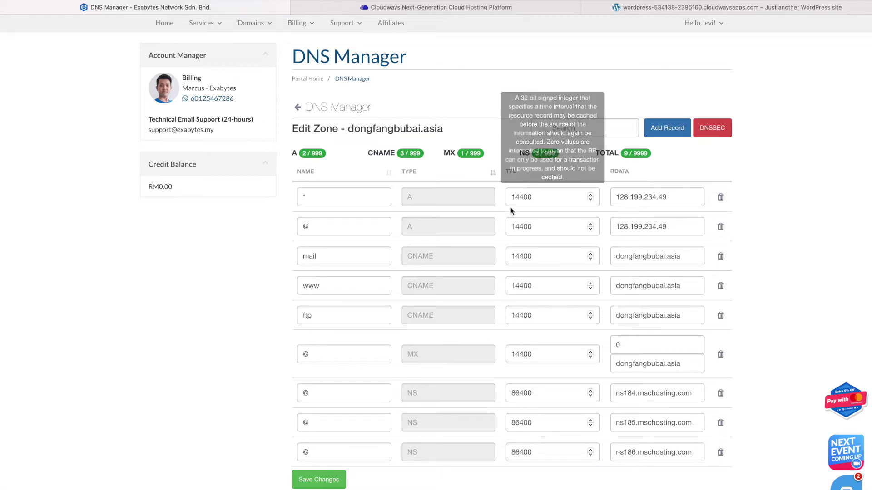
# Change the * A record's TTL from 14400 to 600 and save the zone
pyautogui.moveTo(566, 198)
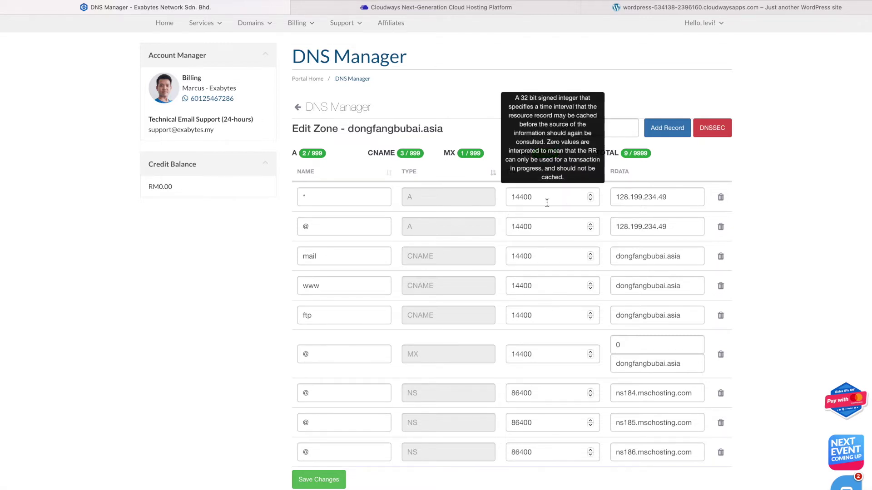
pyautogui.doubleClick(519, 194)
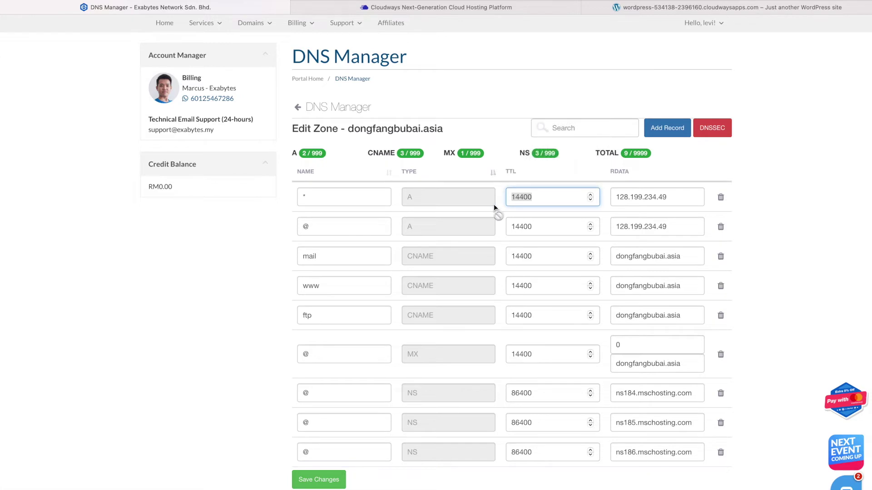
pyautogui.write('600')
pyautogui.click(499, 212)
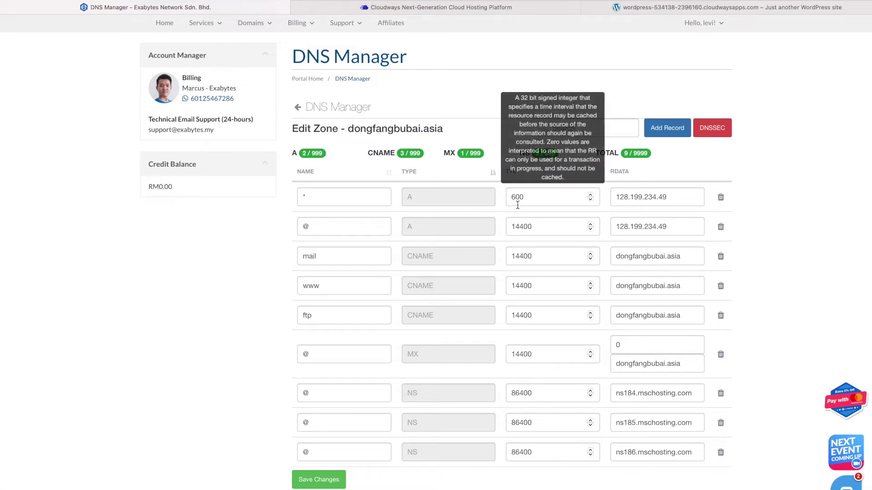
pyautogui.click(318, 480)
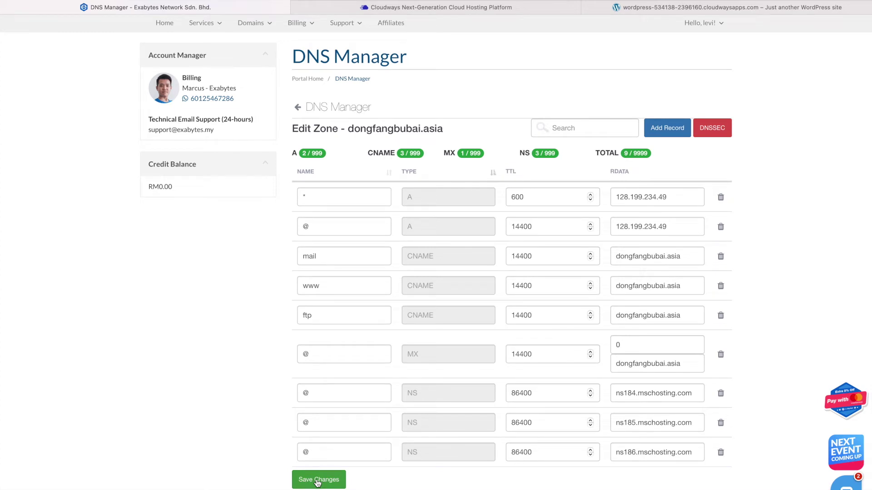
pyautogui.click(318, 482)
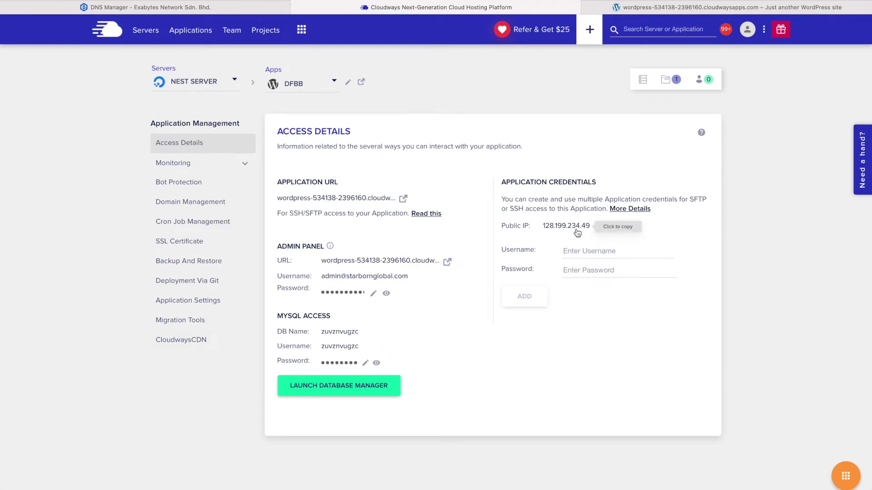
# Save dongfangbubai.asia as DFBB's primary domain, then return to the WordPress site tab
pyautogui.click(199, 207)
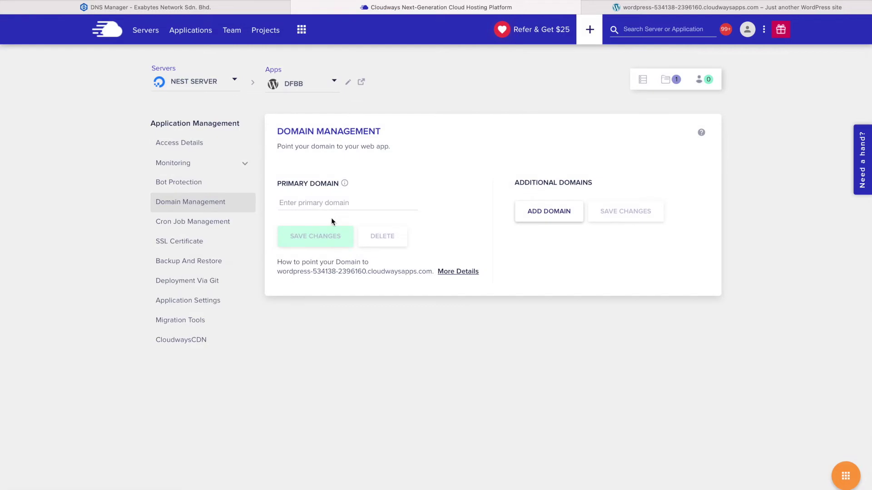
pyautogui.click(330, 204)
pyautogui.write('fong')
pyautogui.hotkey('ctrl', 'a')
pyautogui.write('dongfangbubai.asia')
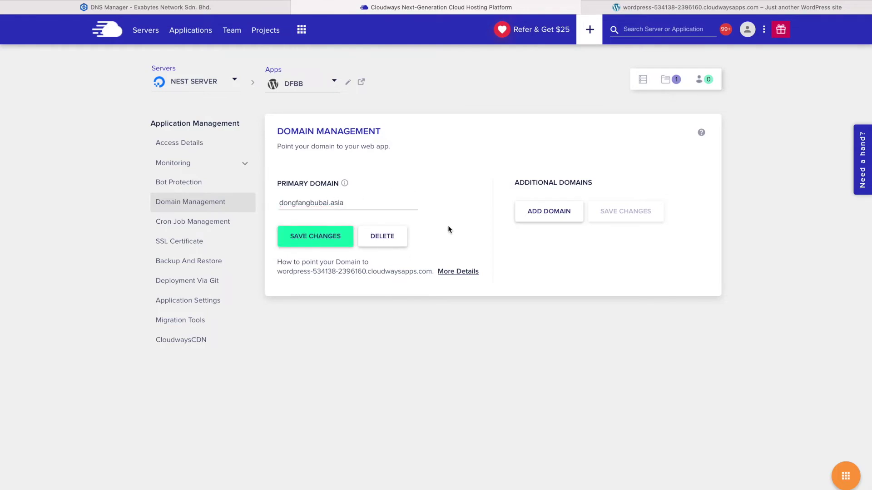
pyautogui.click(317, 245)
pyautogui.click(207, 147)
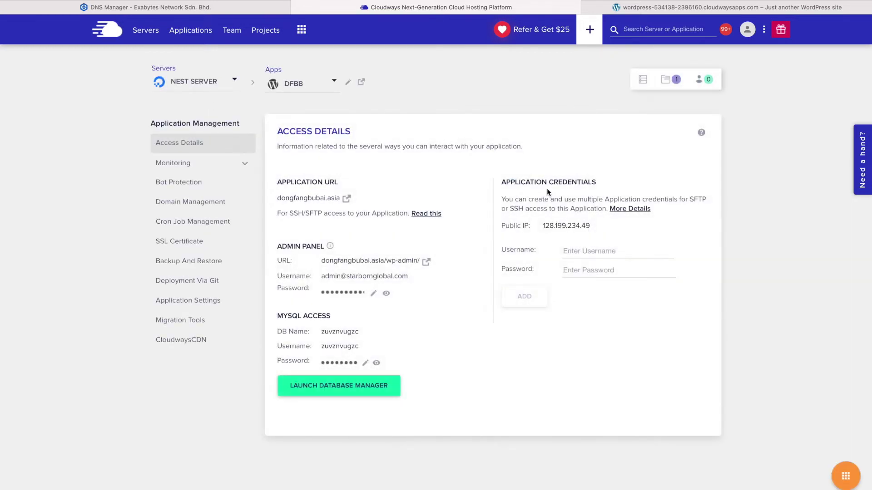
pyautogui.click(630, 7)
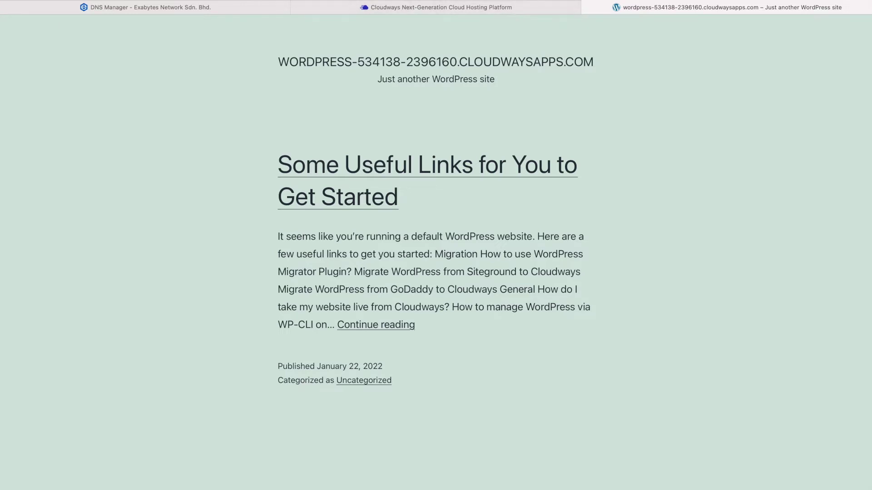
# Load dongfangbubai.asia in the browser, then return to the Cloudways tab
pyautogui.press('super+l')
pyautogui.write('dong')
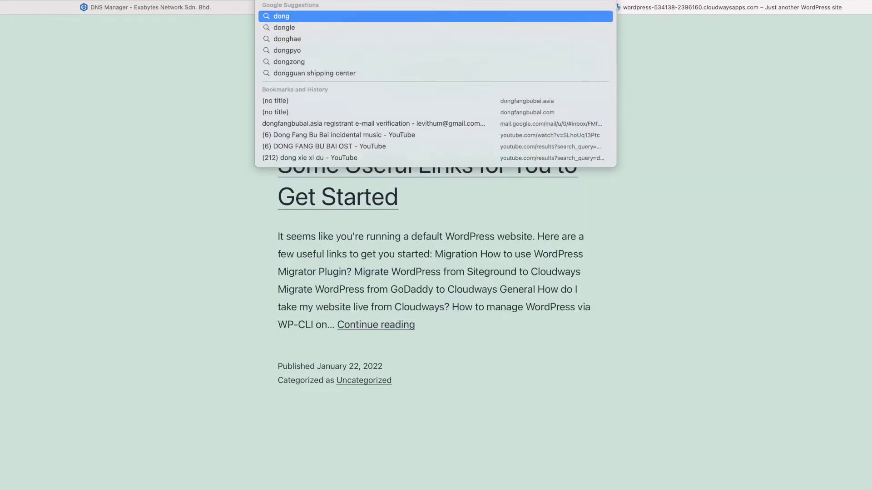
pyautogui.write('fangbubai')
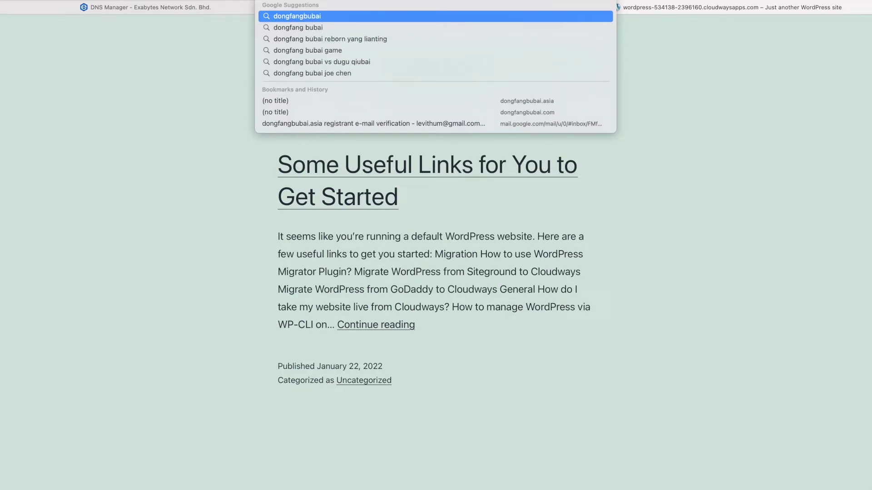
pyautogui.write('.asia')
pyautogui.press('Return')
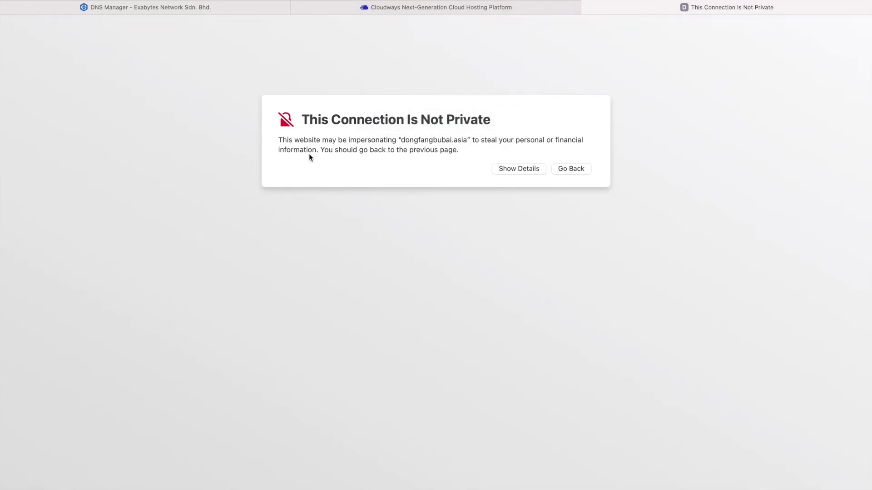
pyautogui.click(474, 10)
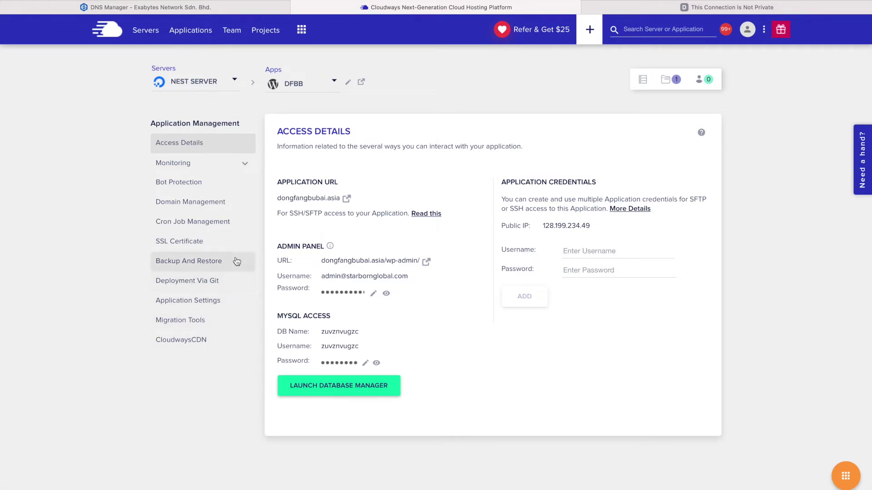
# Install a Let's Encrypt SSL certificate for dongfangbubai.asia, entering the contact e-mail address
pyautogui.click(210, 247)
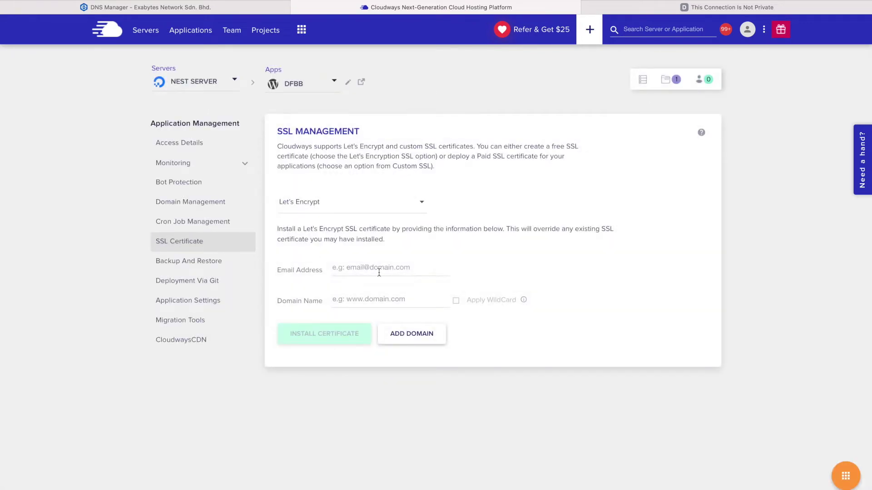
pyautogui.click(379, 272)
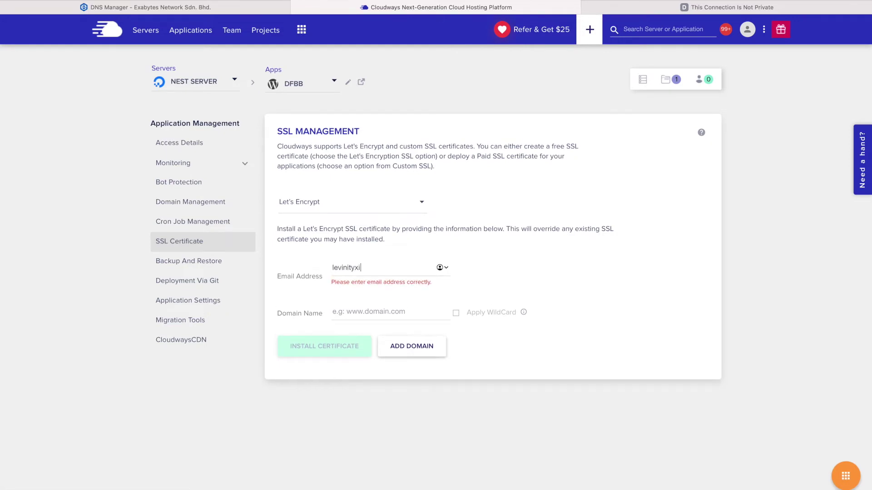
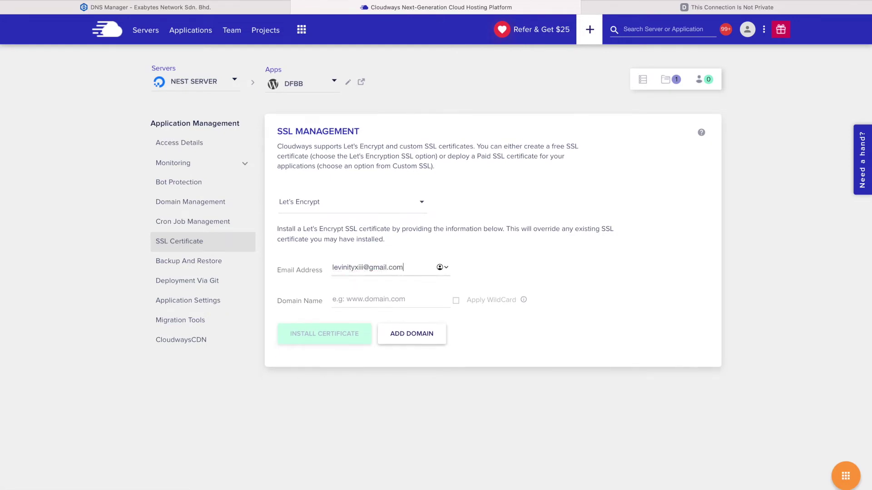
pyautogui.click(375, 299)
pyautogui.write('dongfangb')
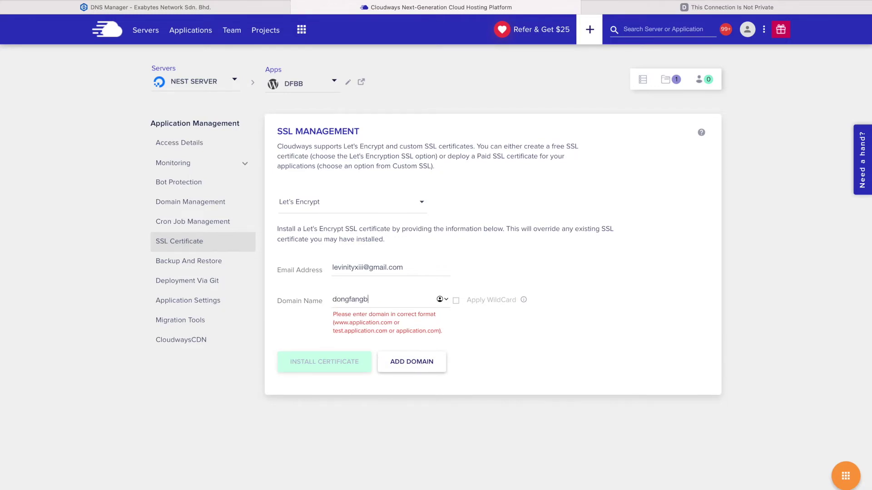
pyautogui.write('ubai.asia')
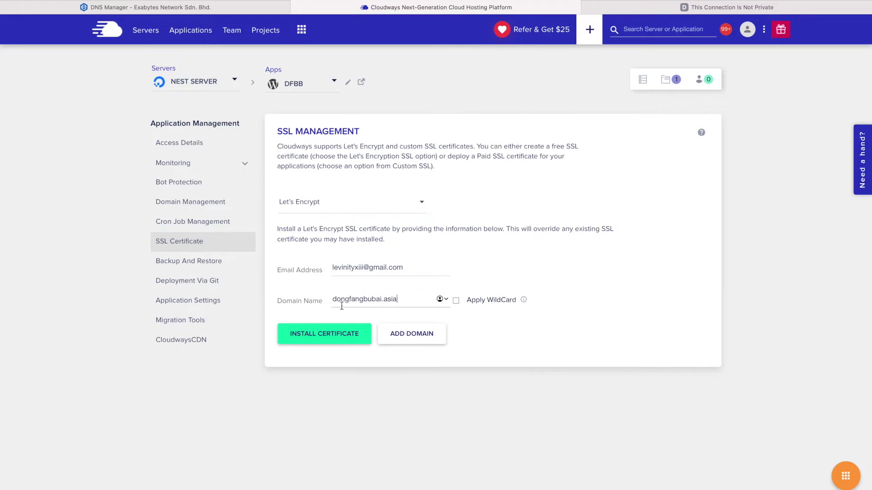
pyautogui.click(343, 341)
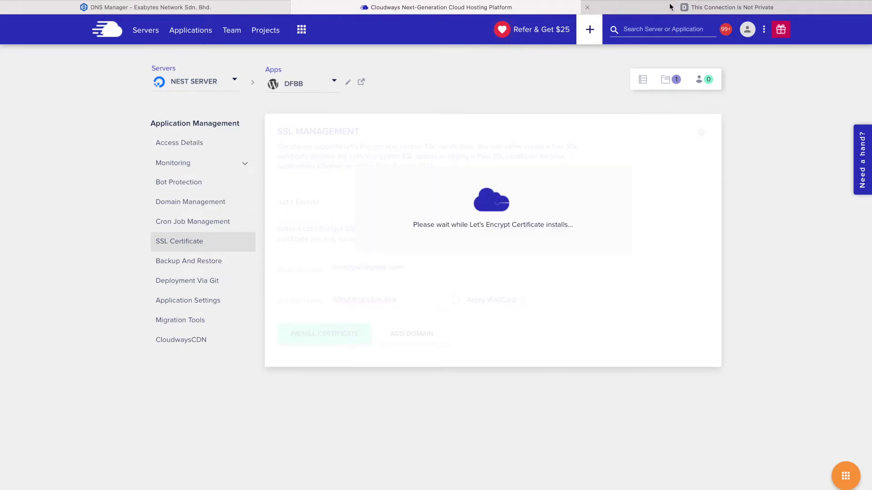
# Return to the dongfangbubai.asia site tab in the browser
pyautogui.click(604, 7)
pyautogui.press('super+l')
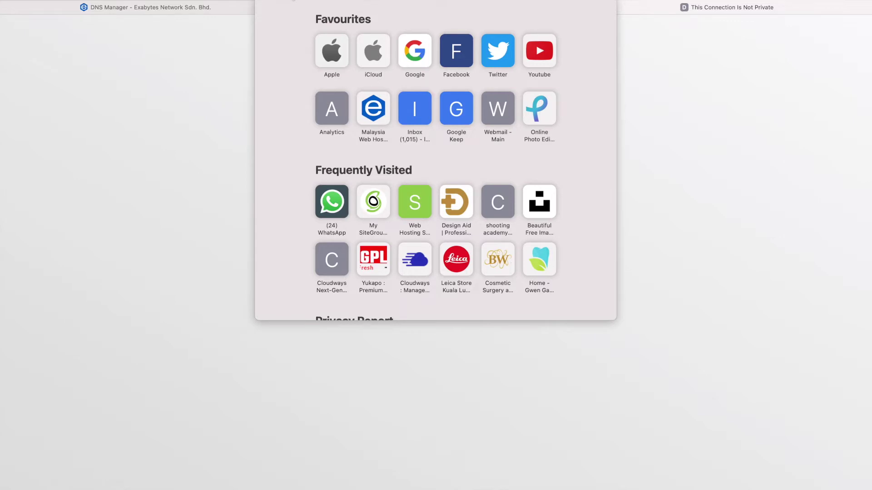
pyautogui.click(170, 338)
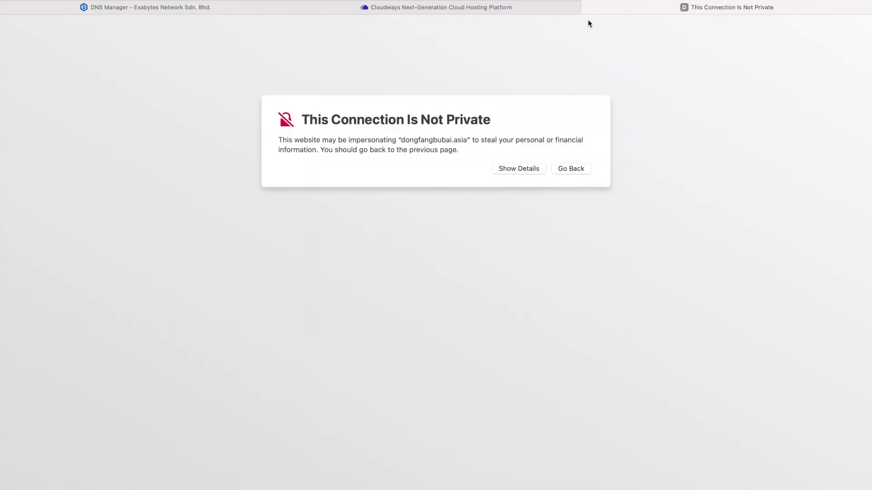
pyautogui.click(568, 8)
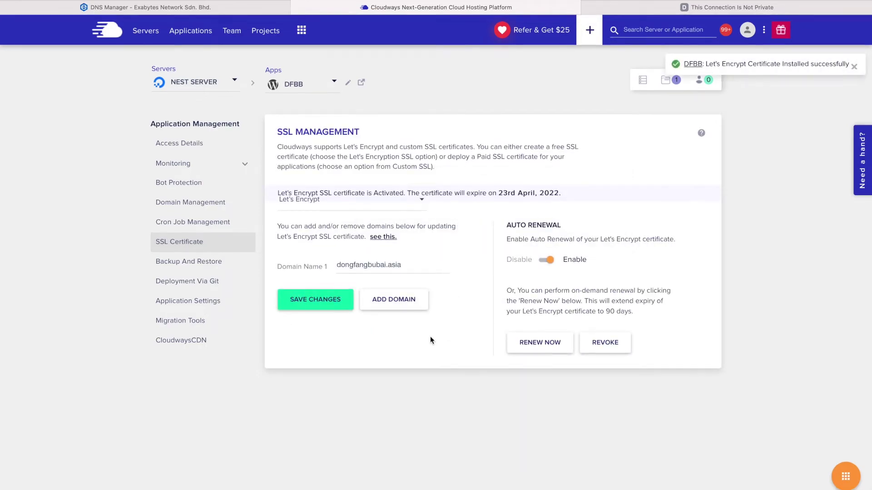
pyautogui.click(664, 8)
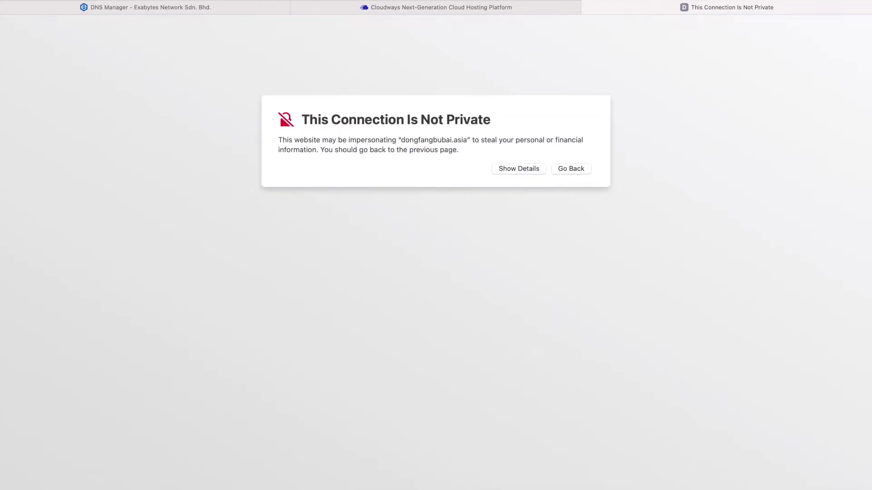
# Reload dongfangbubai.asia securely, load its /wp-admin login page, then return to Cloudways Access Details
pyautogui.press('super+r')
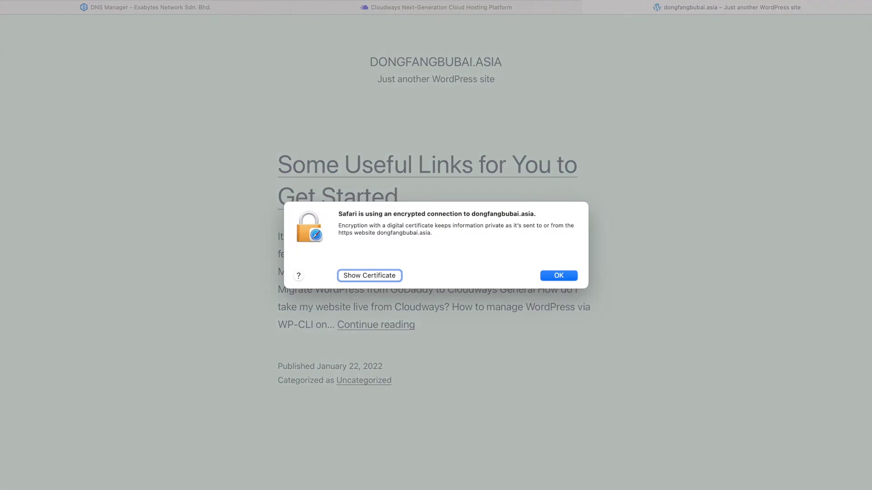
pyautogui.click(560, 276)
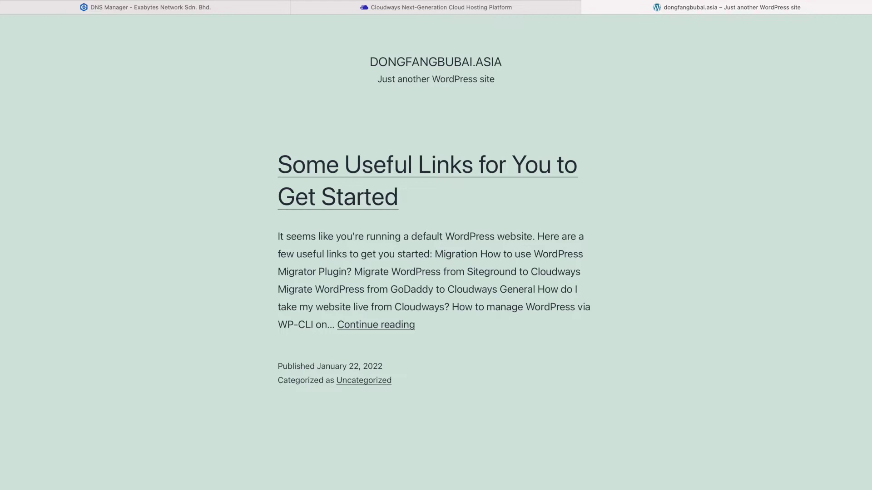
pyautogui.press('super+l')
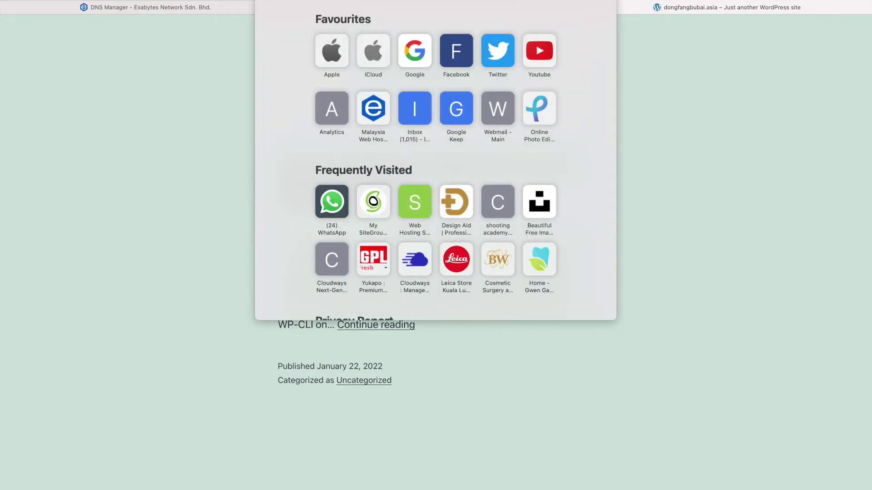
pyautogui.press('Escape')
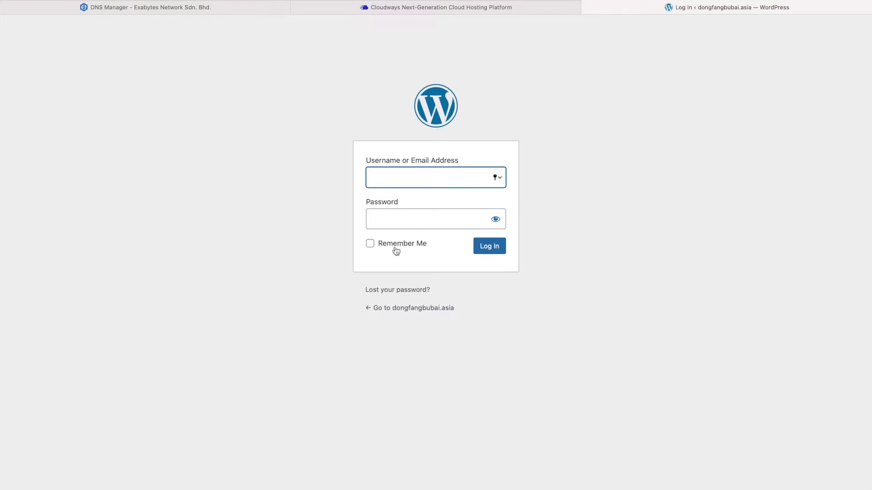
pyautogui.click(522, 8)
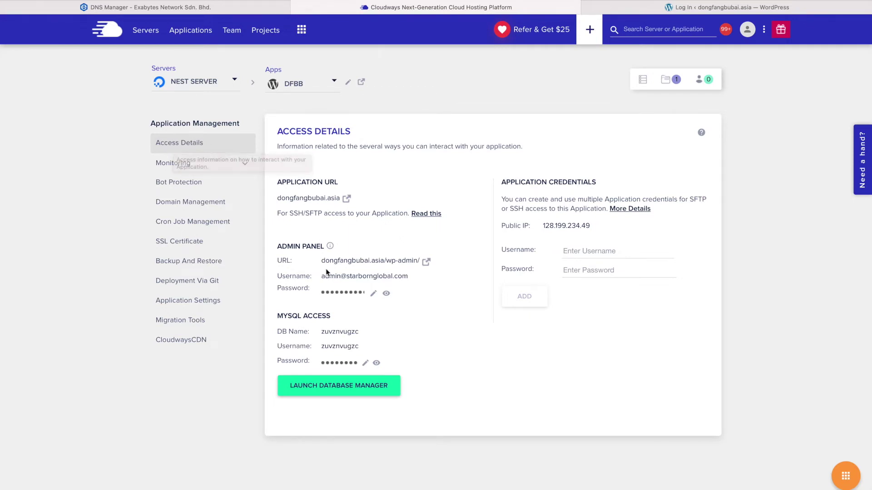
# Copy the WordPress admin username and password from Cloudways Access Details
pyautogui.click(425, 265)
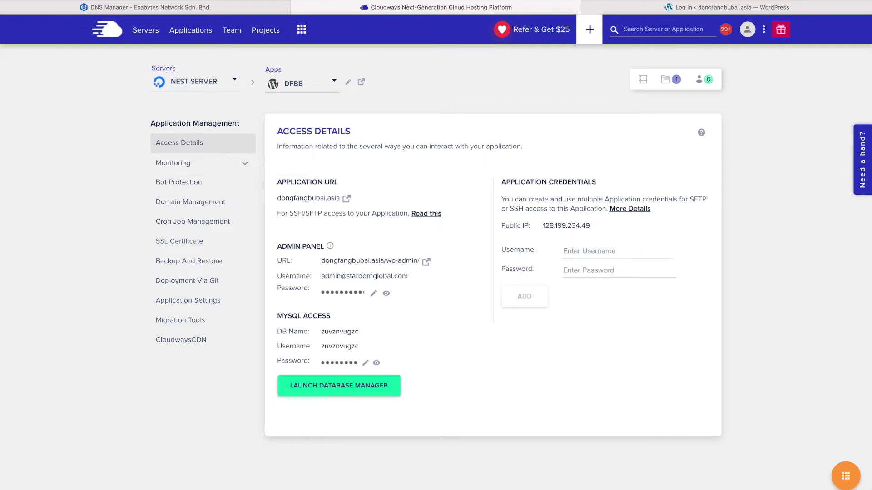
pyautogui.click(428, 265)
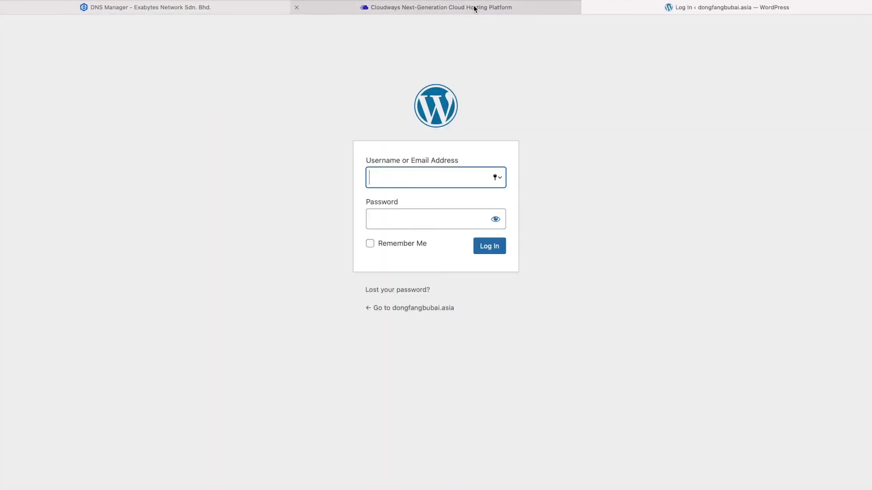
pyautogui.click(474, 8)
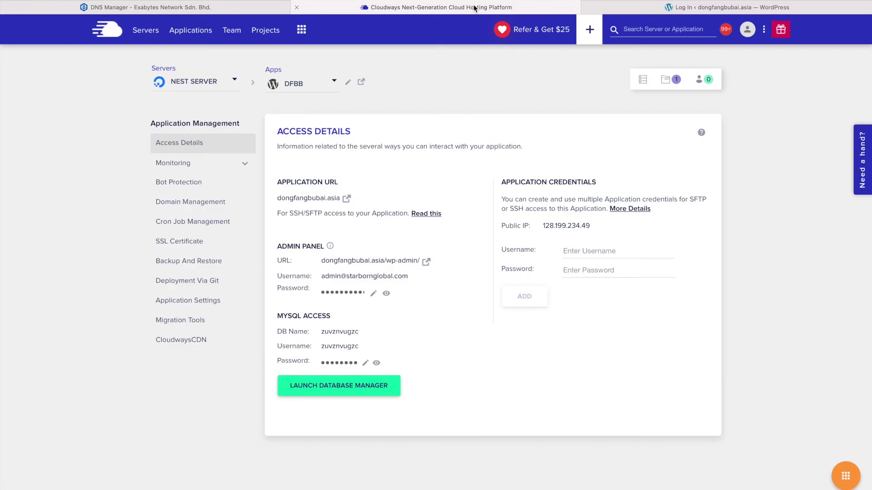
pyautogui.click(351, 283)
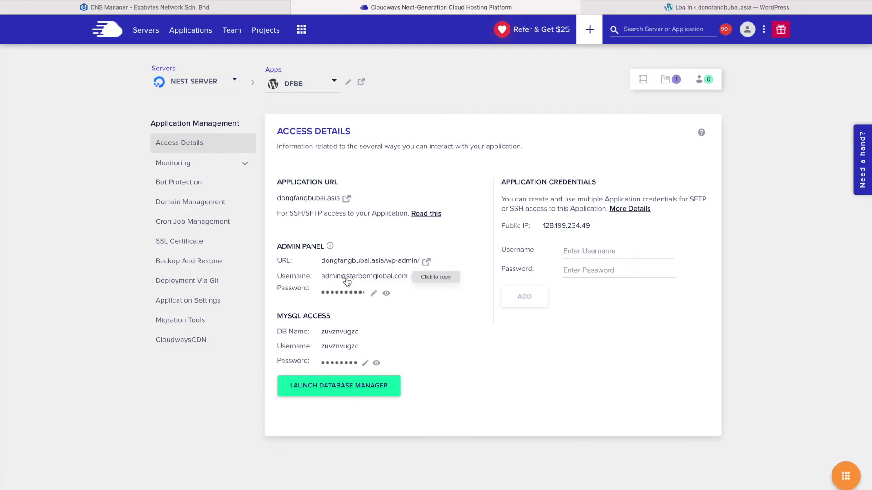
pyautogui.click(347, 296)
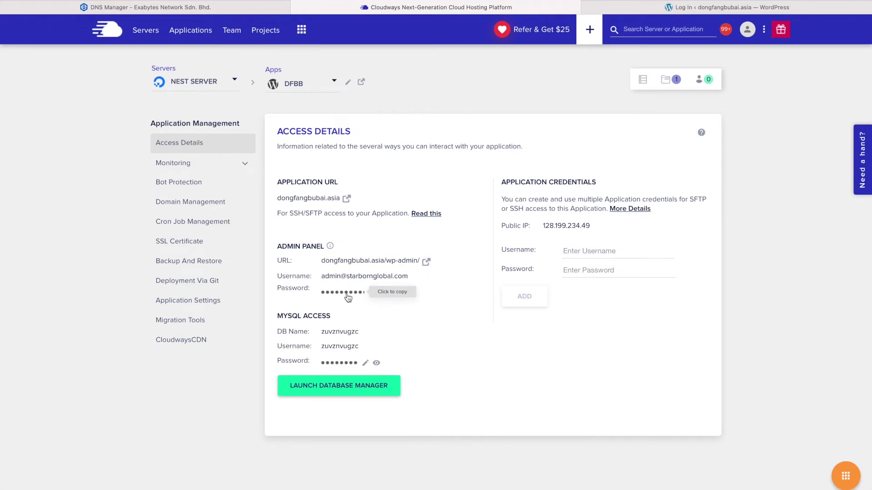
# Log in with the admin e-mail and pasted password, declining to save the password
pyautogui.click(667, 13)
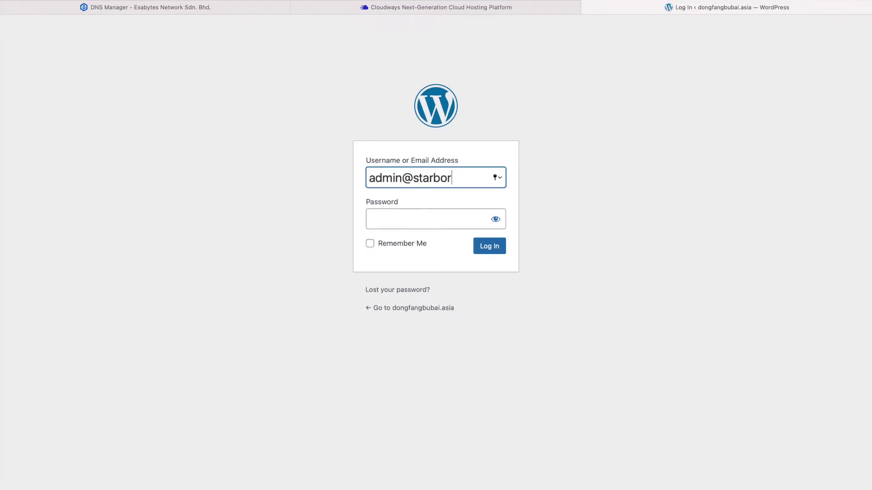
pyautogui.press('Tab')
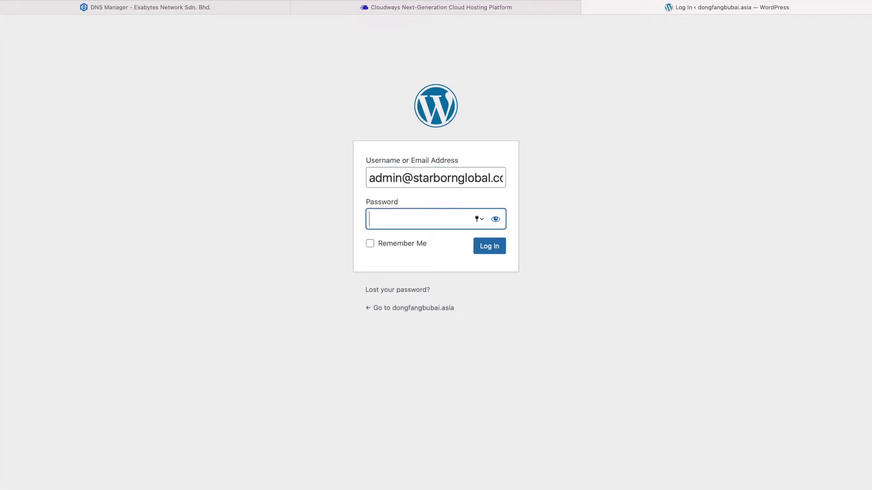
pyautogui.press('super+v')
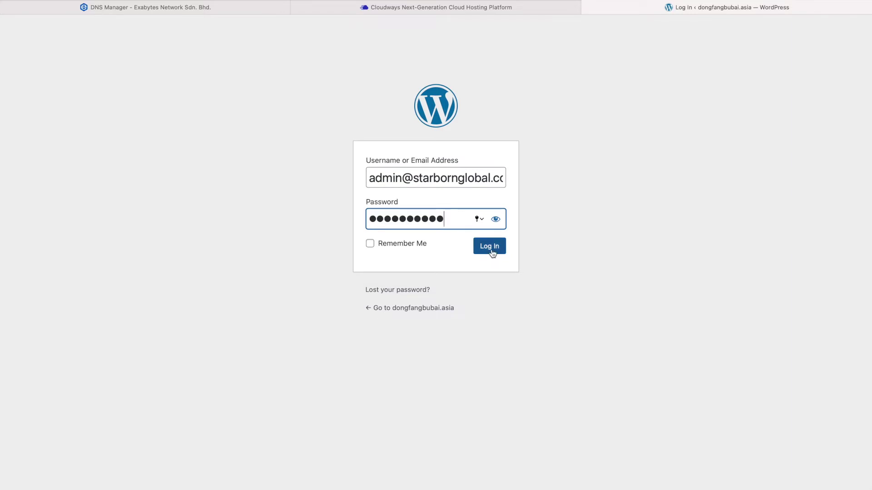
pyautogui.click(495, 257)
pyautogui.click(445, 321)
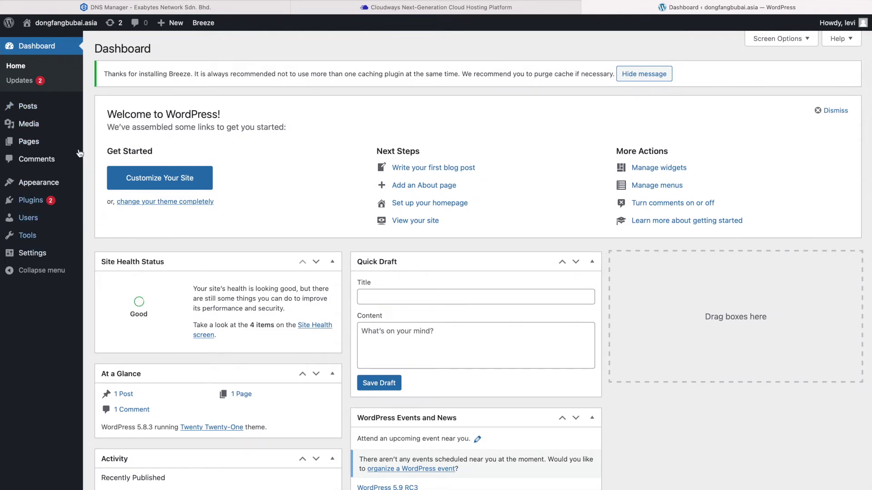
pyautogui.moveTo(75, 108)
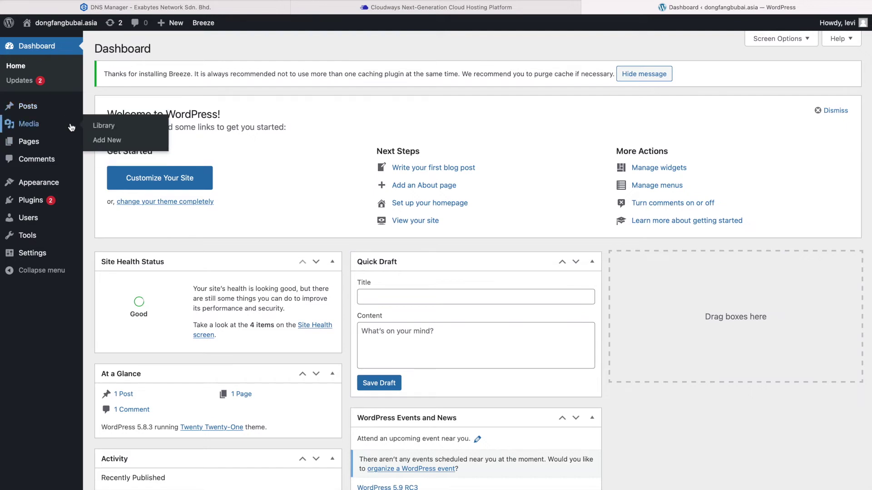
pyautogui.moveTo(69, 145)
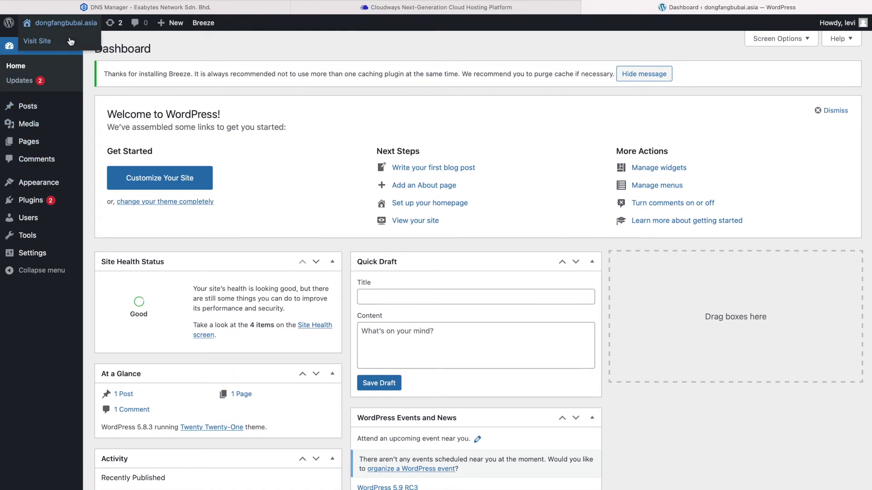
pyautogui.moveTo(62, 187)
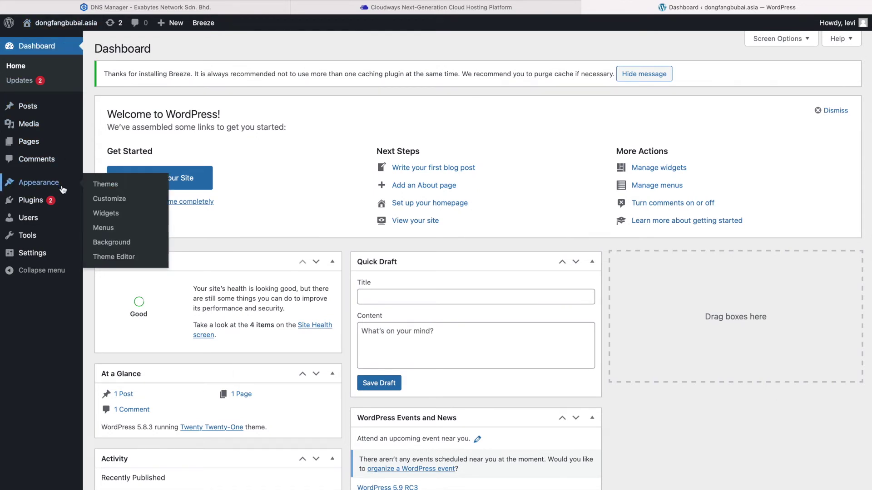
# Open Appearance > Themes, showing three installed themes with Twenty Twenty-One active
pyautogui.click(97, 188)
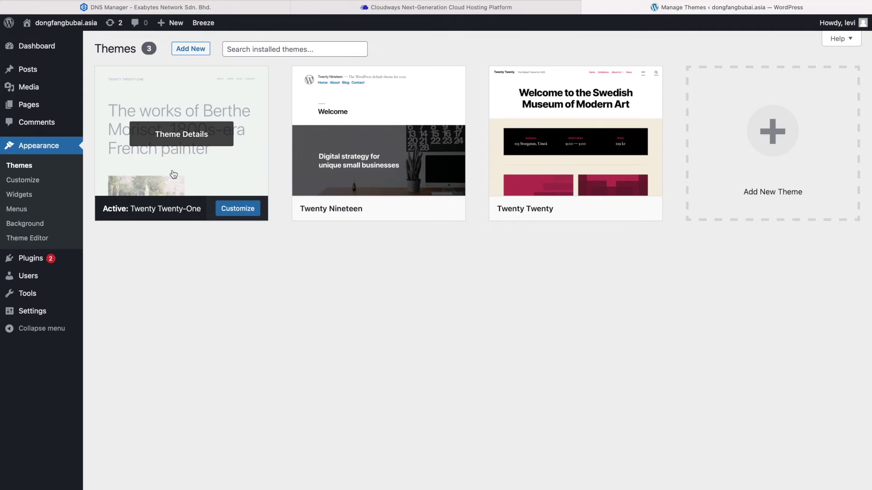
pyautogui.rightClick(63, 40)
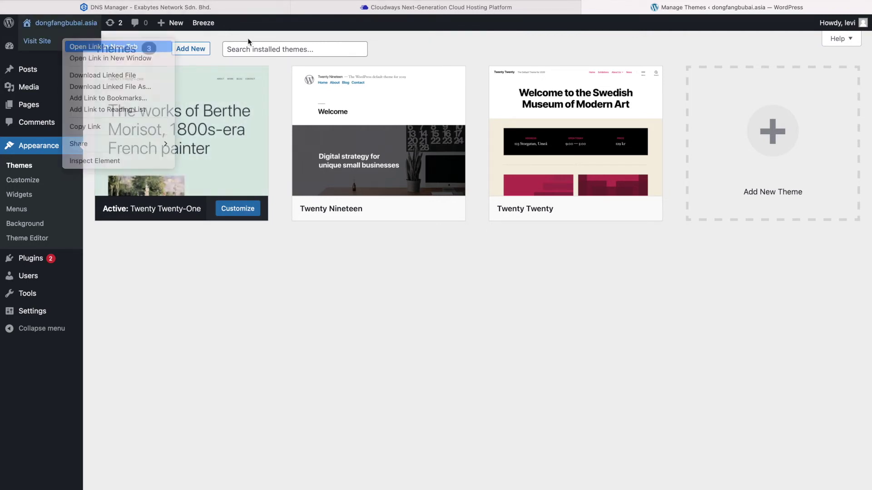
# Compare the live Twenty Twenty-One front page with the Themes admin page, ending on Themes
pyautogui.click(732, 10)
pyautogui.scroll(-3, 500, 320)
pyautogui.scroll(3, 500, 320)
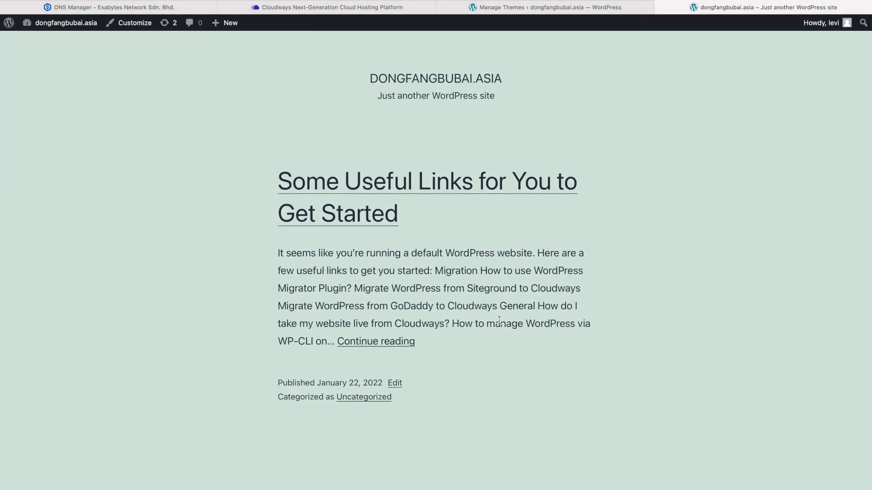
pyautogui.scroll(-3, 499, 321)
pyautogui.scroll(3, 500, 321)
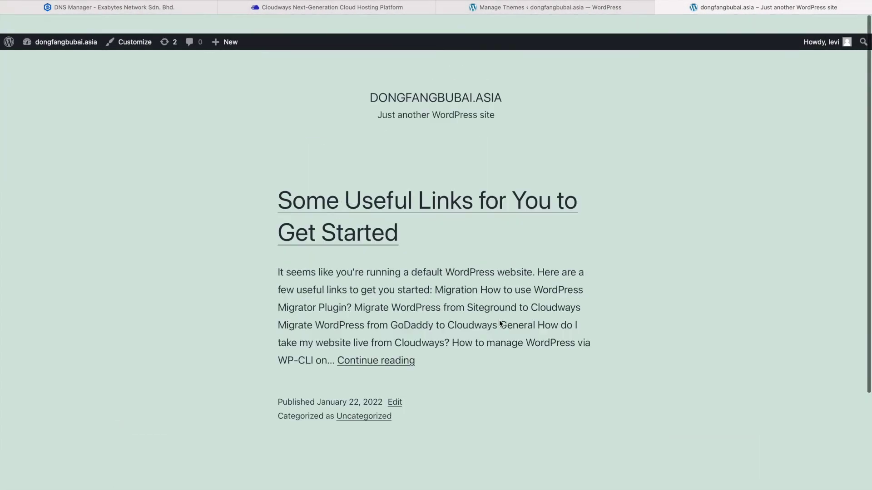
pyautogui.scroll(-1, 500, 323)
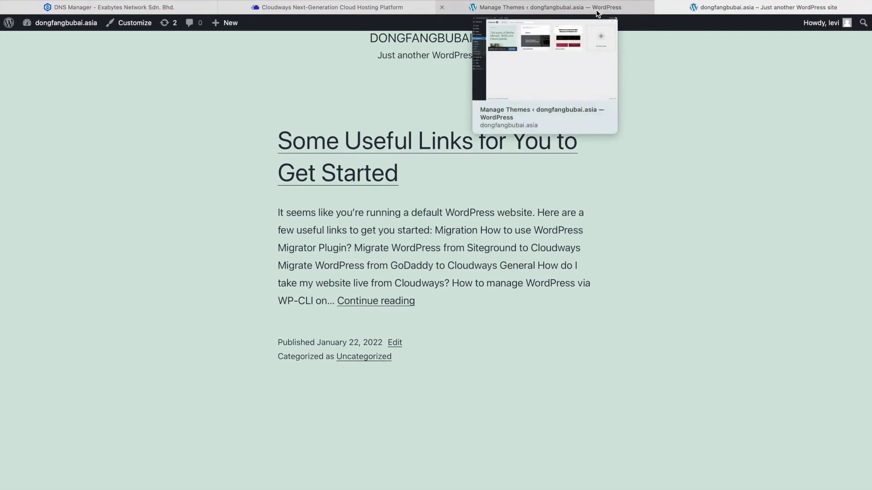
pyautogui.scroll(1, 557, 243)
pyautogui.scroll(2, 556, 239)
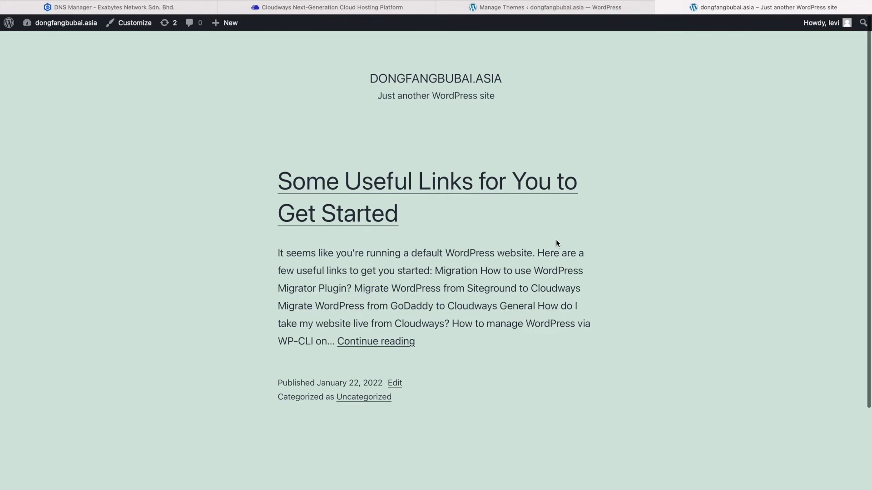
pyautogui.click(607, 8)
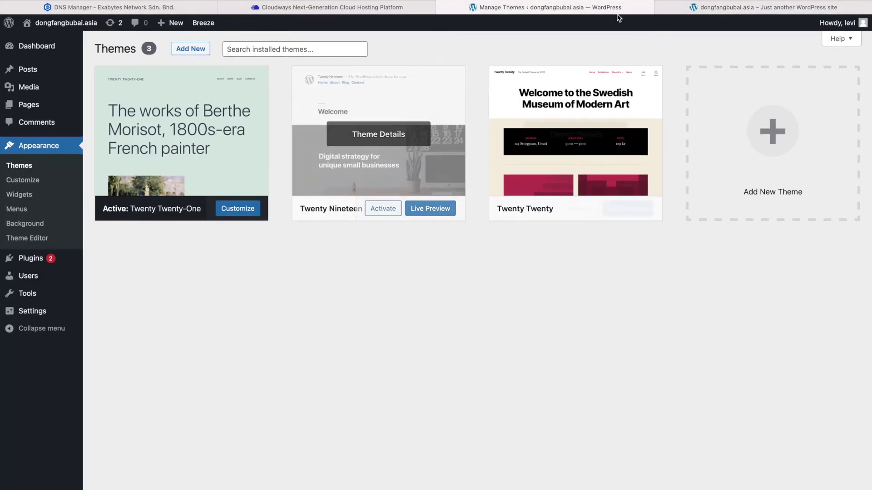
pyautogui.click(706, 9)
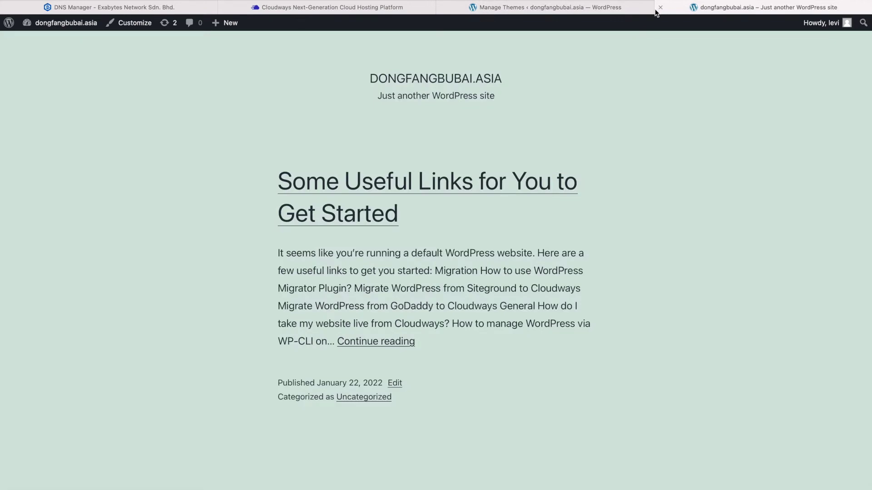
pyautogui.click(623, 4)
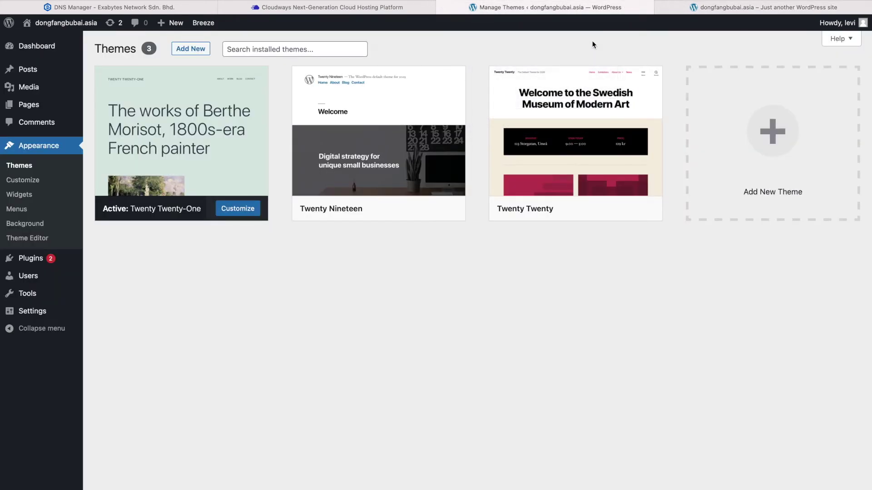
pyautogui.click(731, 7)
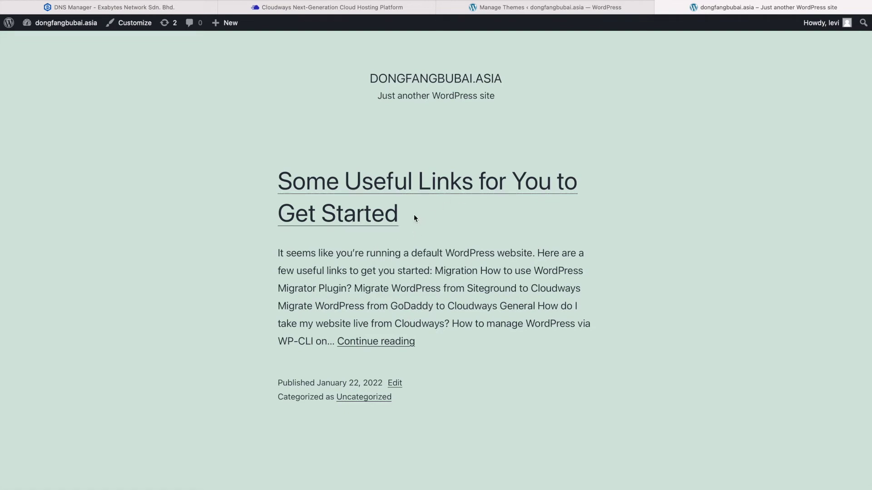
pyautogui.click(567, 12)
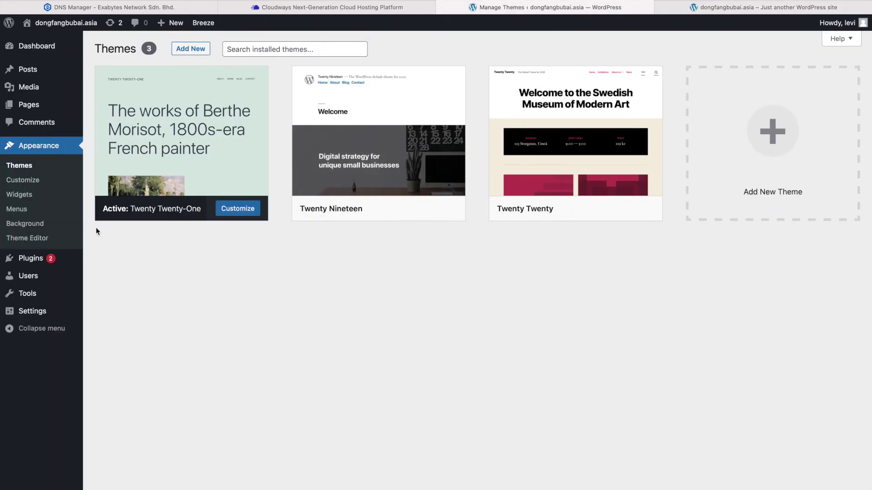
pyautogui.moveTo(49, 71)
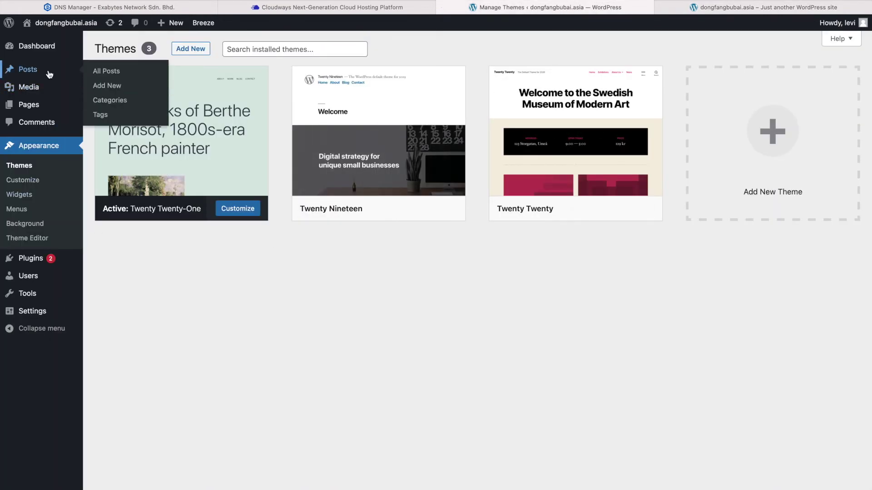
# Open 'Some Useful Links for You to Get Started' from All Posts and select its title
pyautogui.click(107, 72)
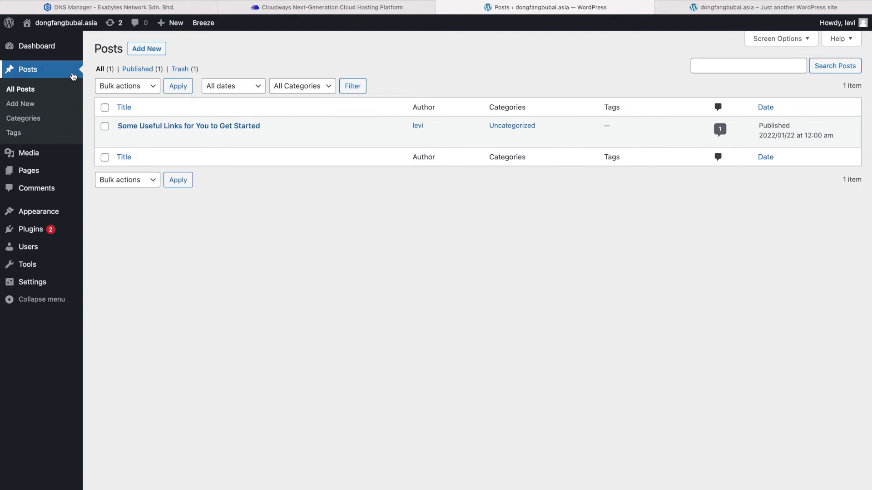
pyautogui.moveTo(73, 178)
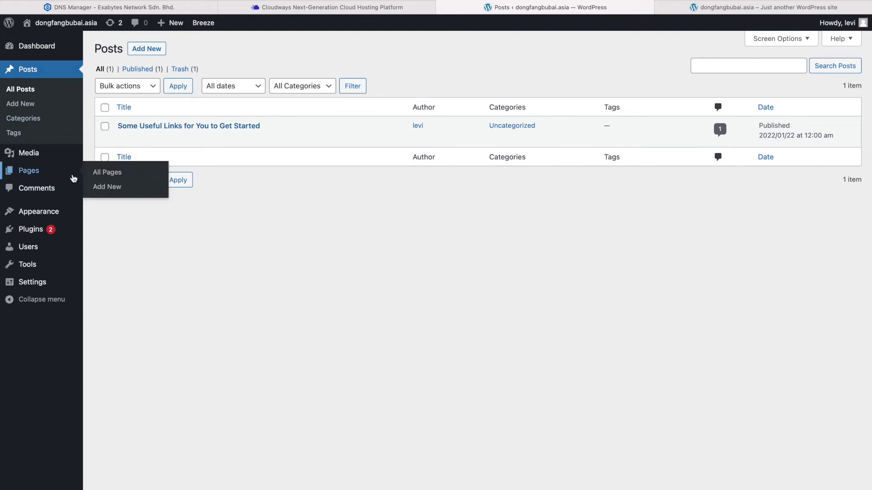
pyautogui.click(171, 129)
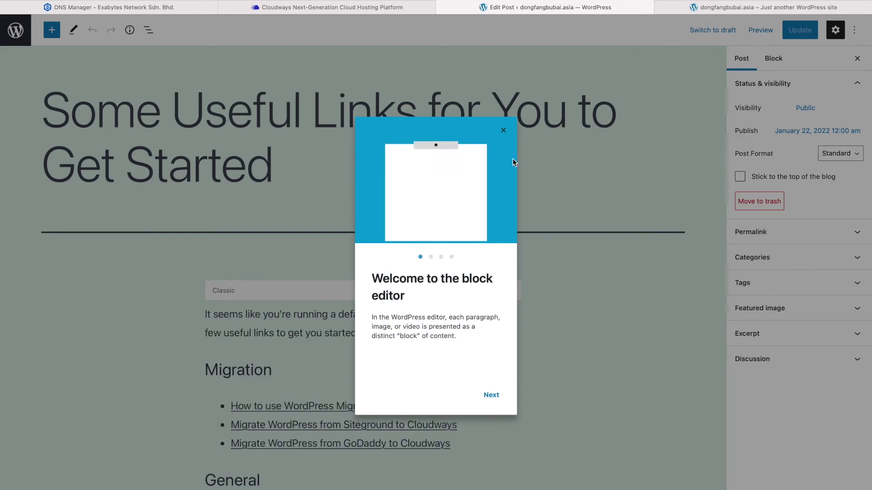
pyautogui.click(502, 131)
pyautogui.click(271, 154)
pyautogui.moveTo(281, 162); pyautogui.dragTo(38, 121)
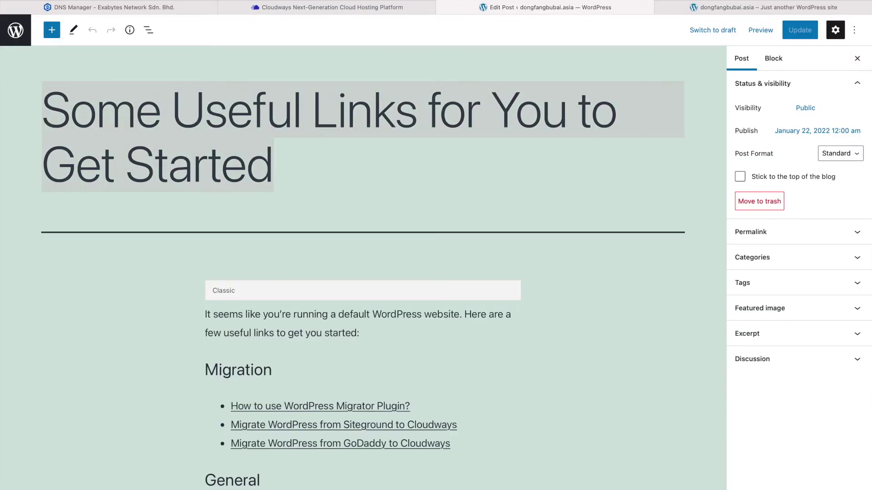
# Retitle the post 'Title 1'
pyautogui.click(729, 7)
pyautogui.click(545, 7)
pyautogui.write('Ttitle')
pyautogui.press('super+a')
pyautogui.write('Title 1')
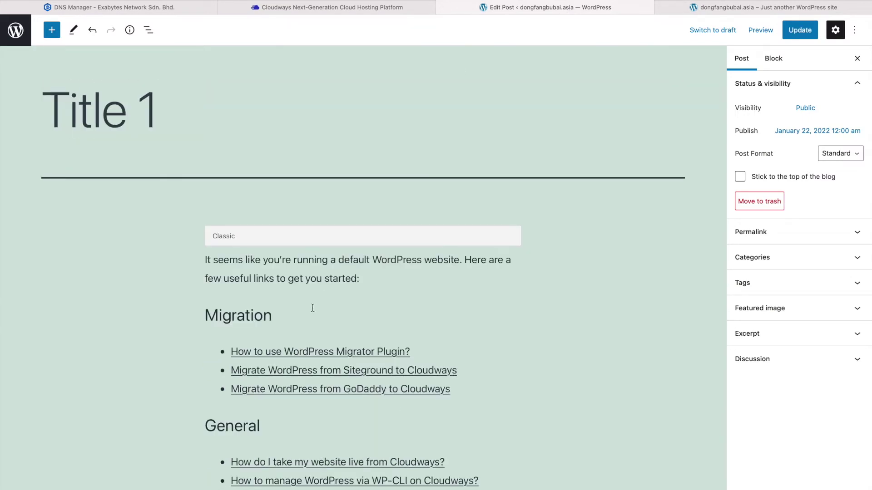
# Replace the post body with 'hello, this is a test' and save the update
pyautogui.click(314, 296)
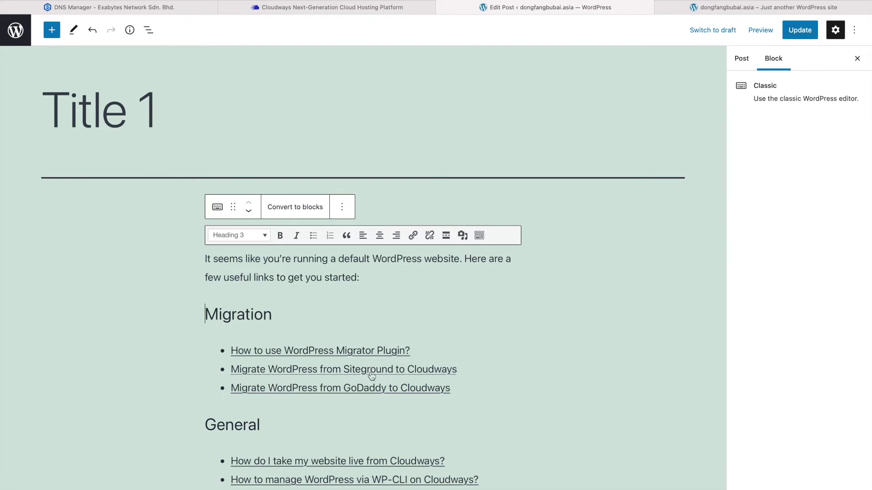
pyautogui.press('super+a')
pyautogui.press('super+a')
pyautogui.press('BackSpace')
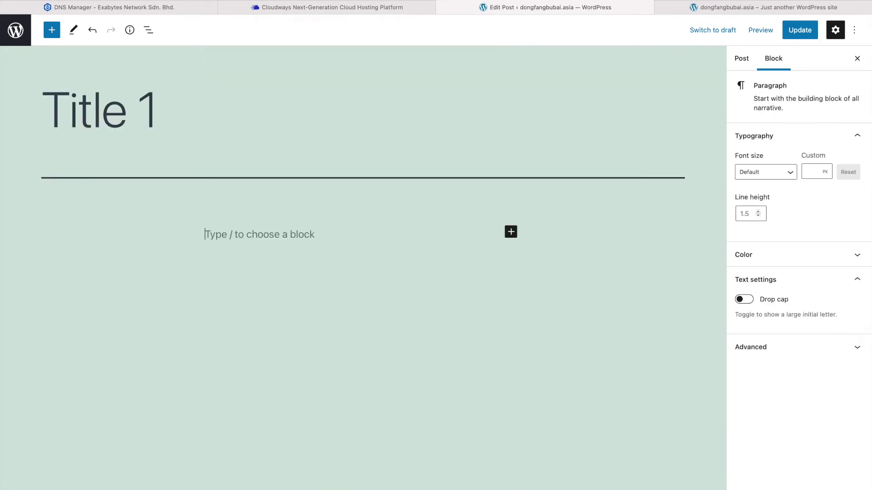
pyautogui.write('hello, ')
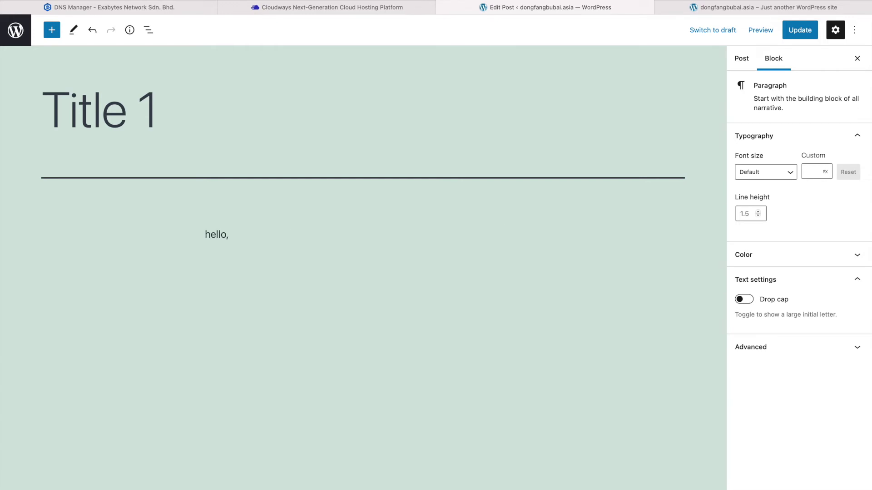
pyautogui.write('this is a test')
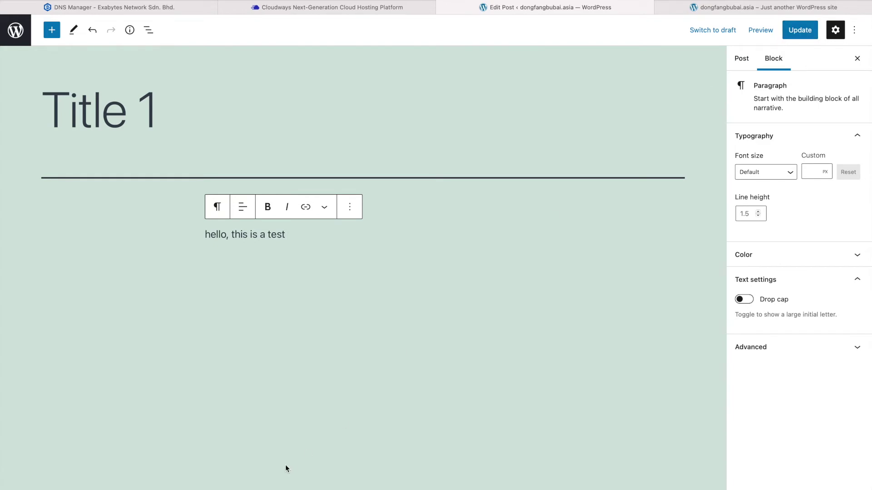
pyautogui.click(800, 30)
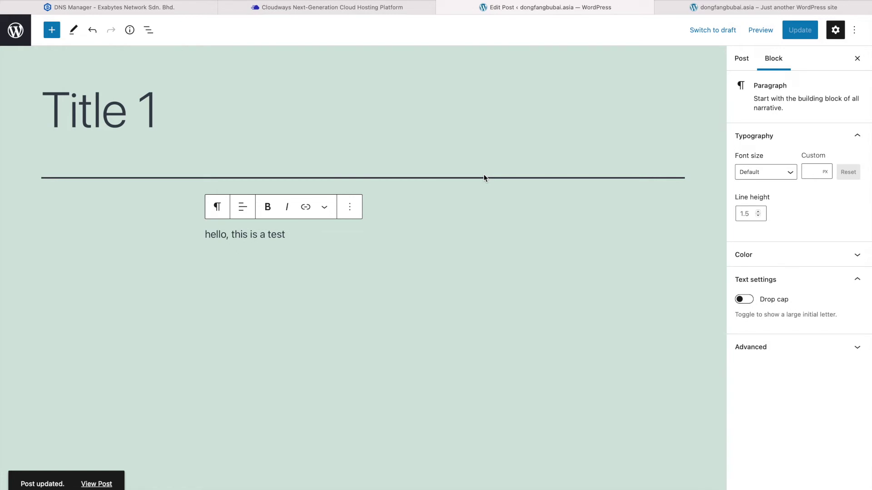
# Reload the live front page to see the 'Title 1' post, then return to Themes
pyautogui.click(704, 6)
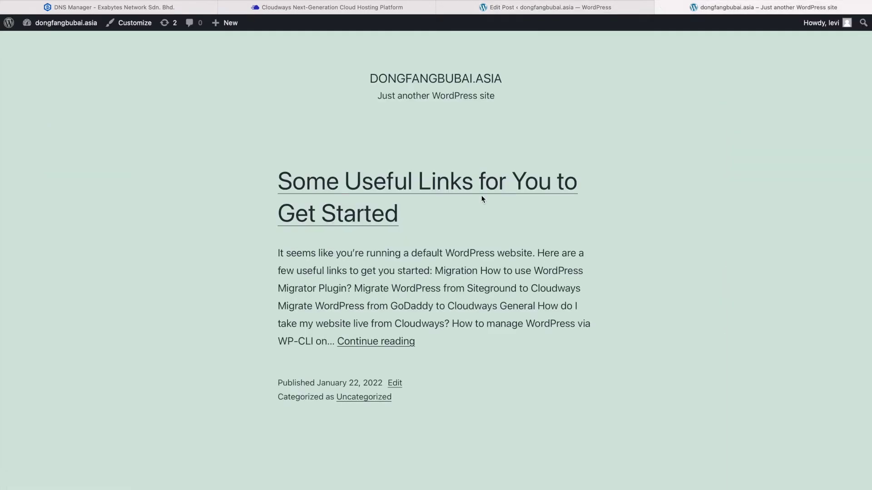
pyautogui.press('super+r')
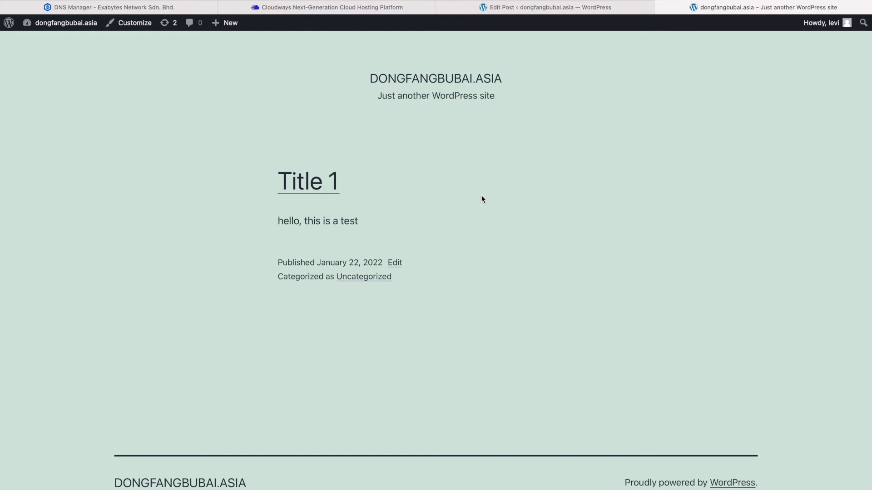
pyautogui.click(535, 9)
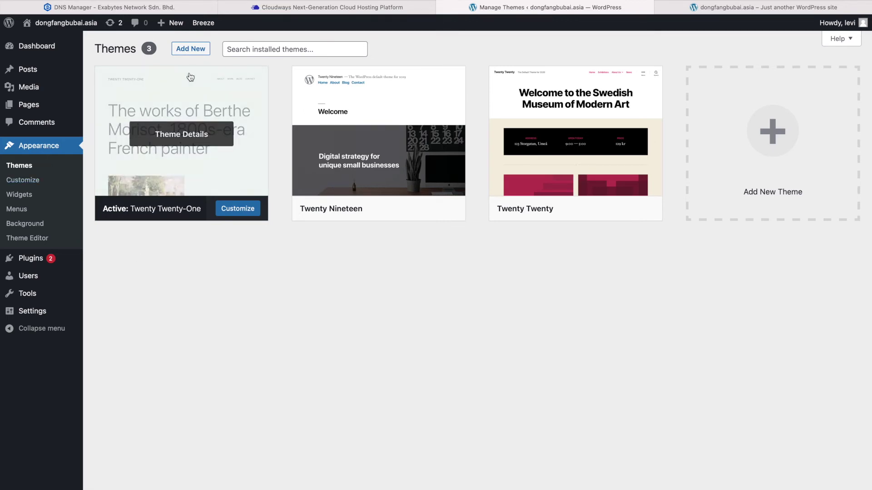
# Open Add New themes and browse the Popular themes grid
pyautogui.click(191, 51)
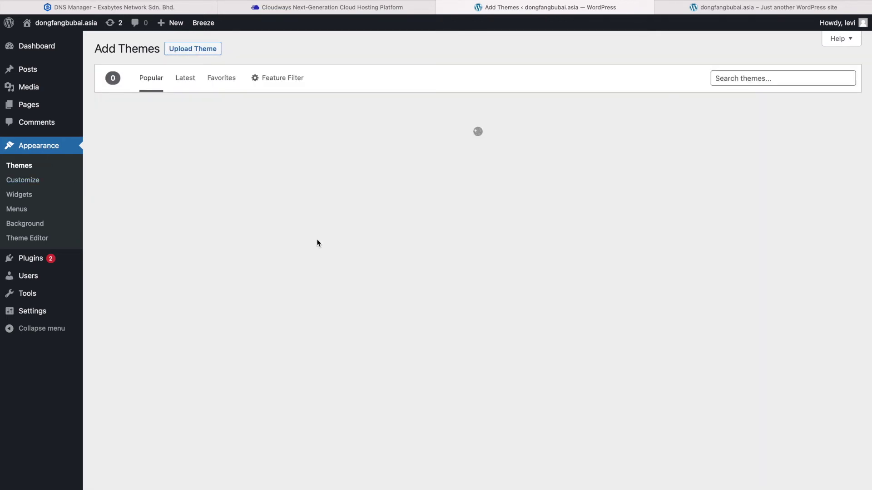
pyautogui.scroll(-5, 317, 243)
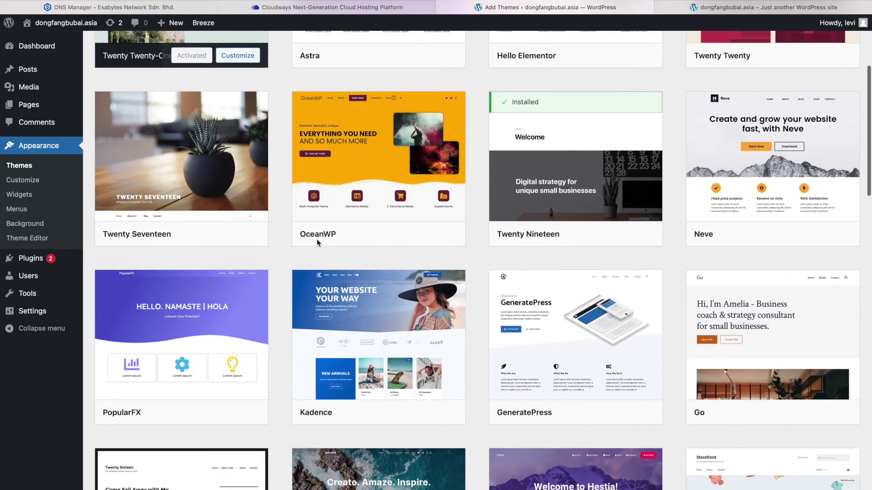
pyautogui.scroll(-5, 317, 242)
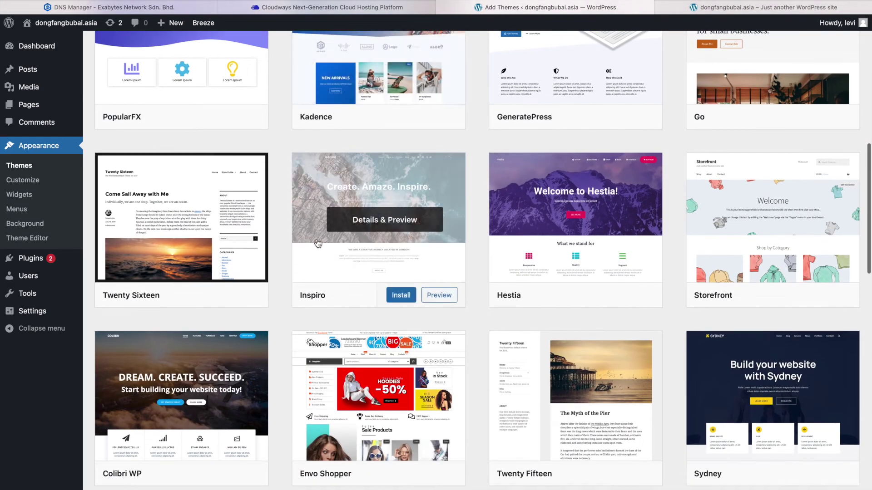
pyautogui.scroll(-1, 317, 244)
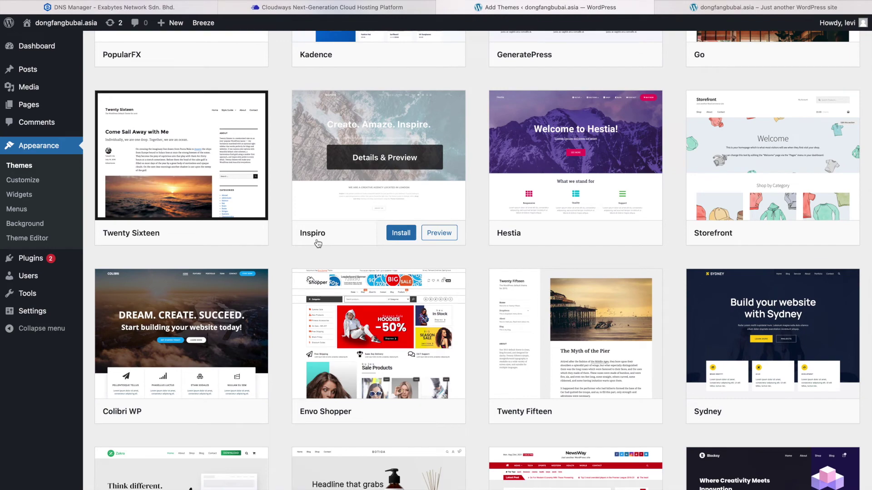
pyautogui.scroll(10, 478, 256)
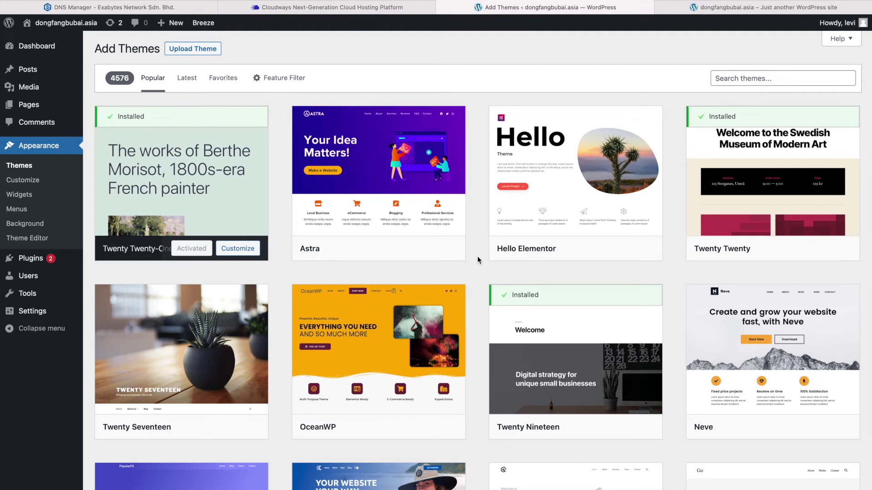
pyautogui.moveTo(217, 232)
# From the live front page, open the Customizer via the admin bar
pyautogui.click(747, 8)
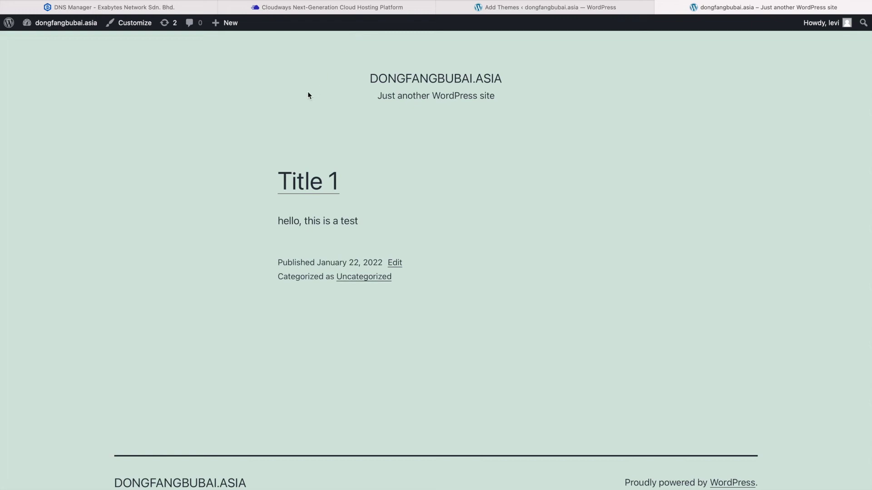
pyautogui.click(131, 26)
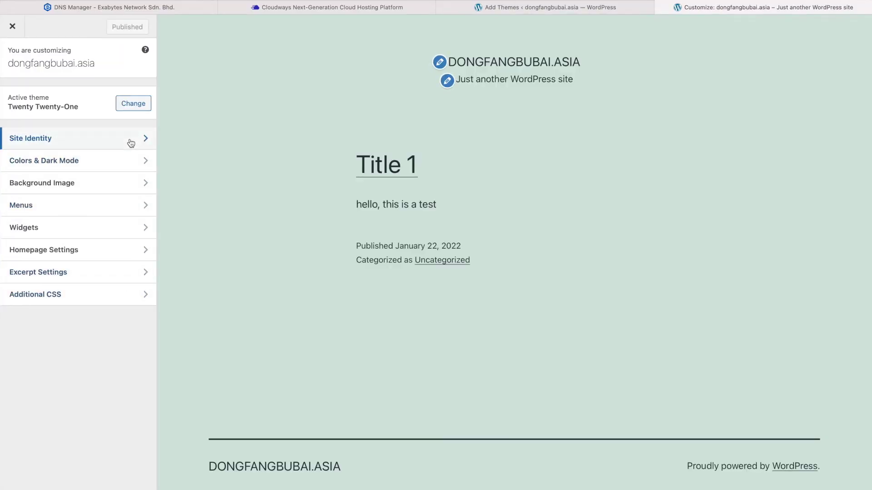
pyautogui.click(132, 160)
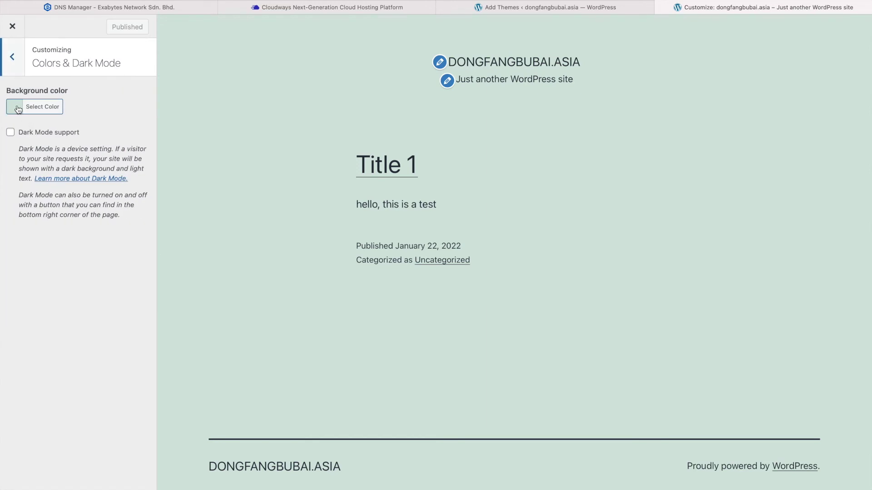
pyautogui.click(12, 57)
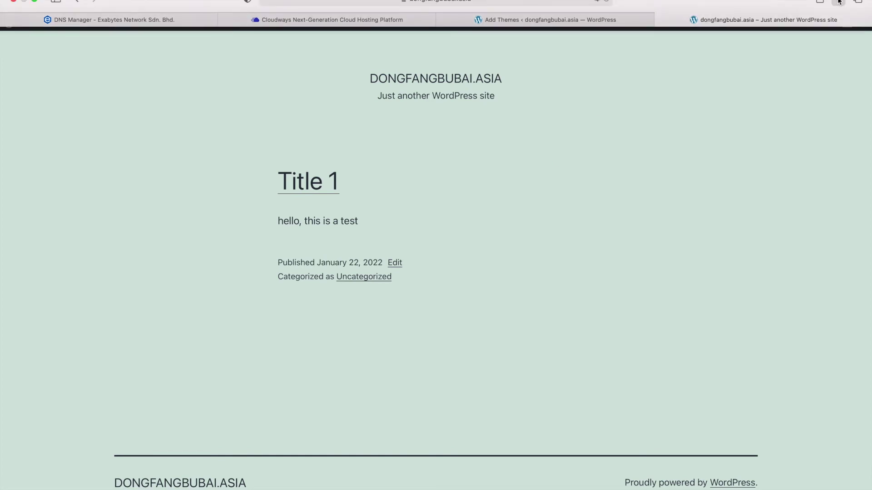
pyautogui.press('super+t')
pyautogui.write('themeforest.net')
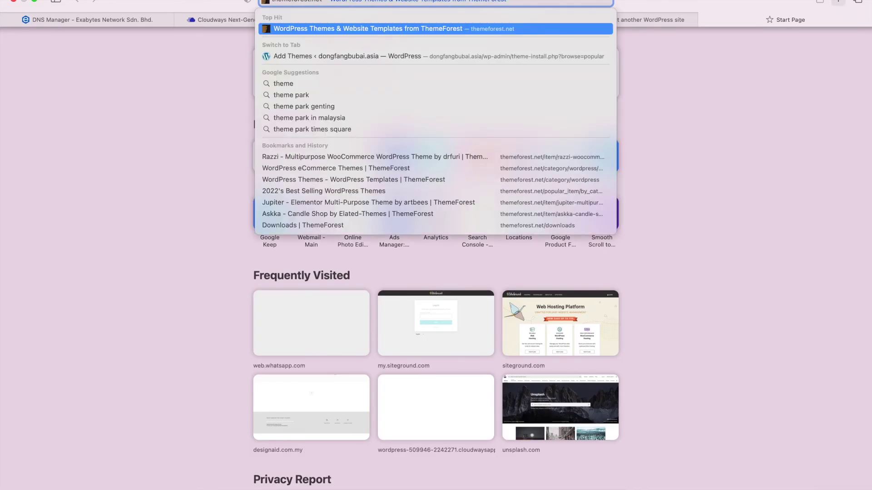
pyautogui.press('Return')
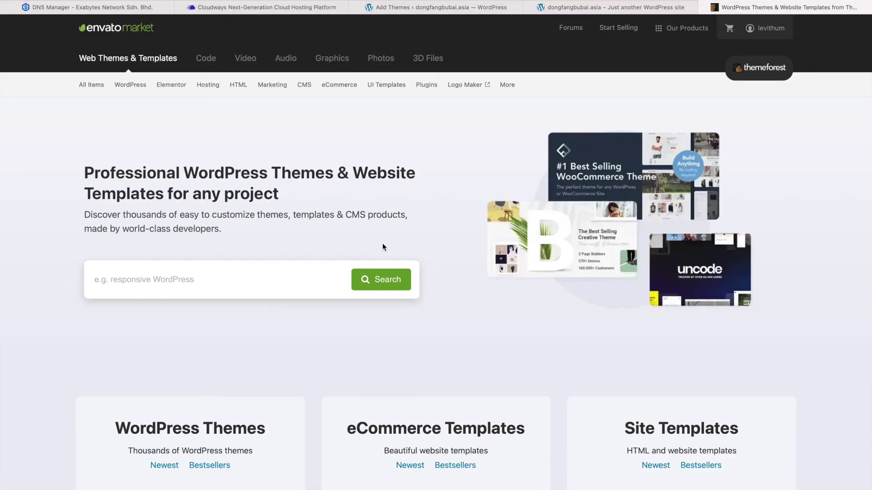
pyautogui.scroll(-5, 382, 243)
pyautogui.scroll(-5, 384, 248)
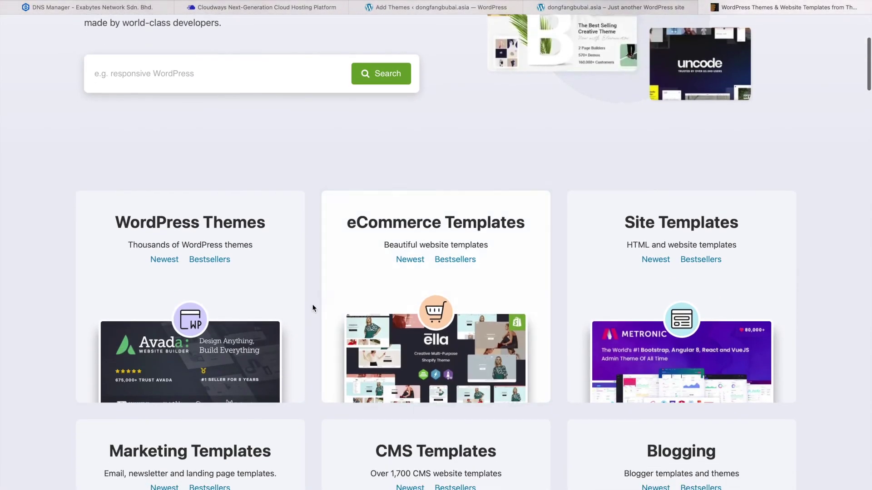
pyautogui.scroll(-1, 309, 312)
pyautogui.scroll(-3, 309, 312)
pyautogui.scroll(10, 309, 312)
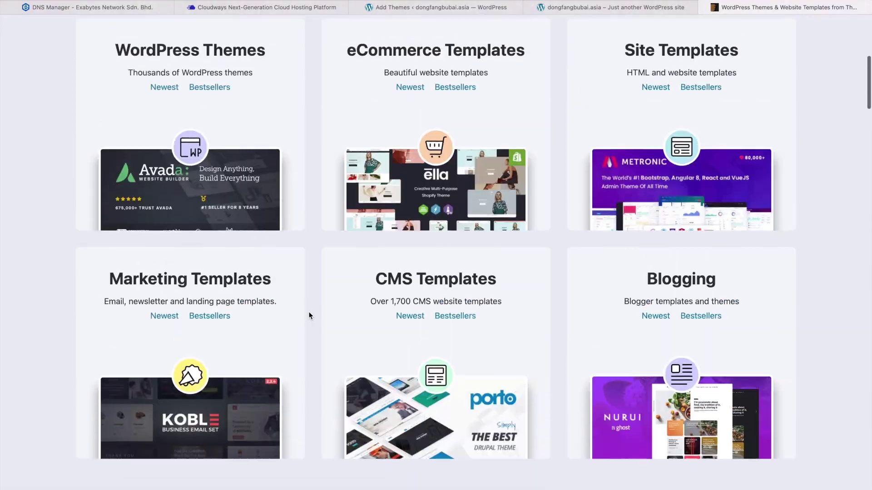
pyautogui.scroll(-4, 321, 367)
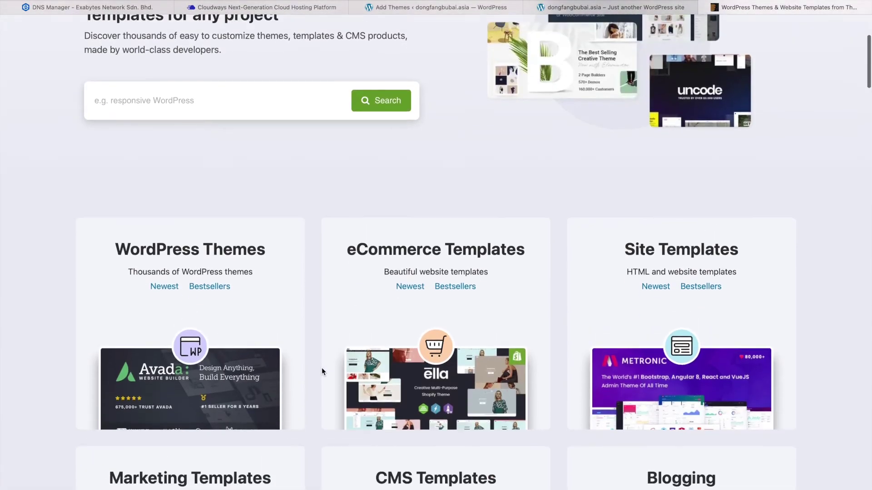
pyautogui.scroll(5, 321, 367)
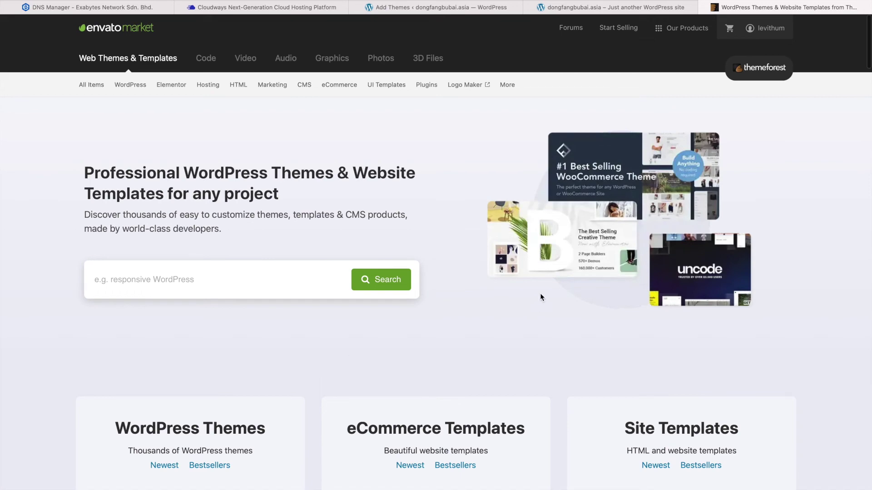
pyautogui.scroll(-5, 540, 296)
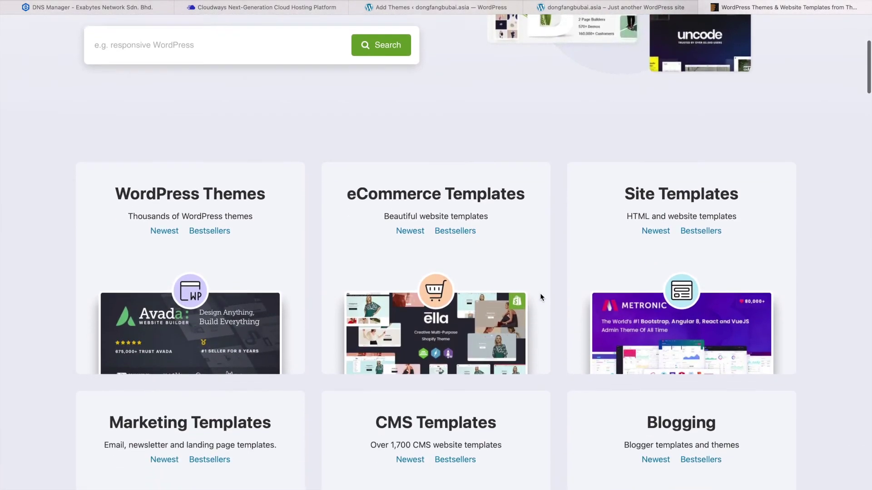
pyautogui.scroll(6, 541, 293)
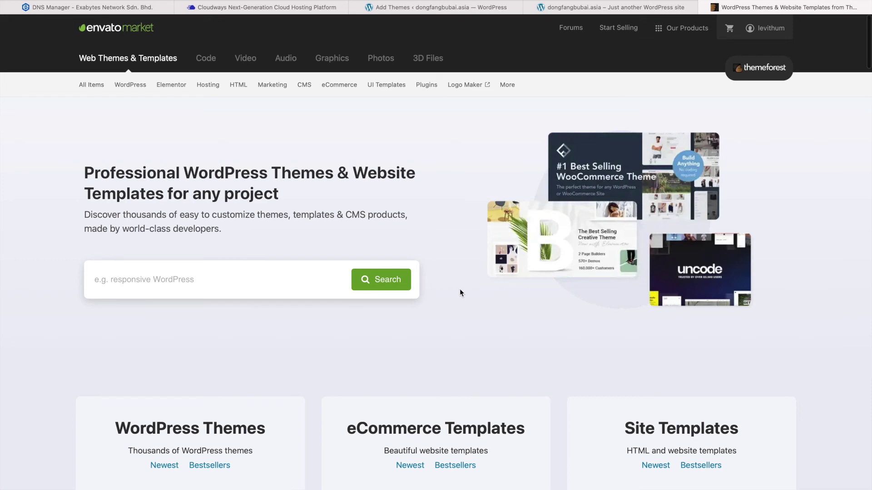
# Browse ThemeForest's Popular WordPress items and open the Jupiter - Elementor Multi-Purpose Theme page
pyautogui.moveTo(139, 91)
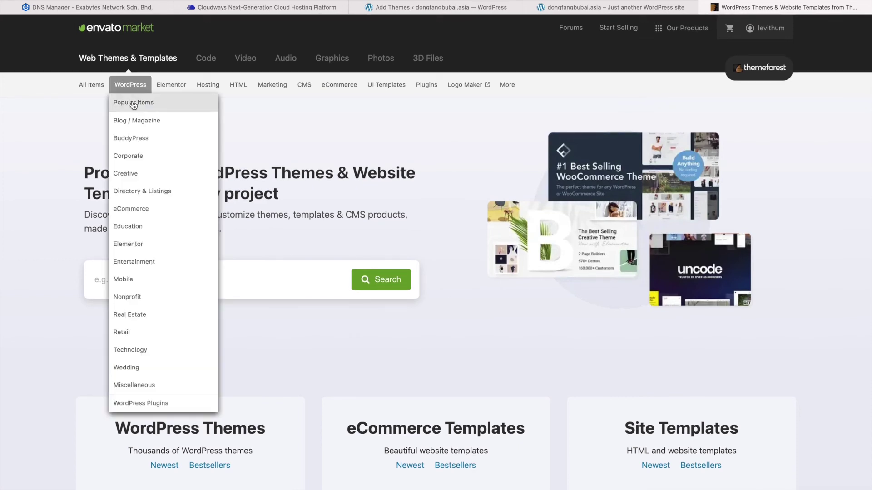
pyautogui.click(133, 104)
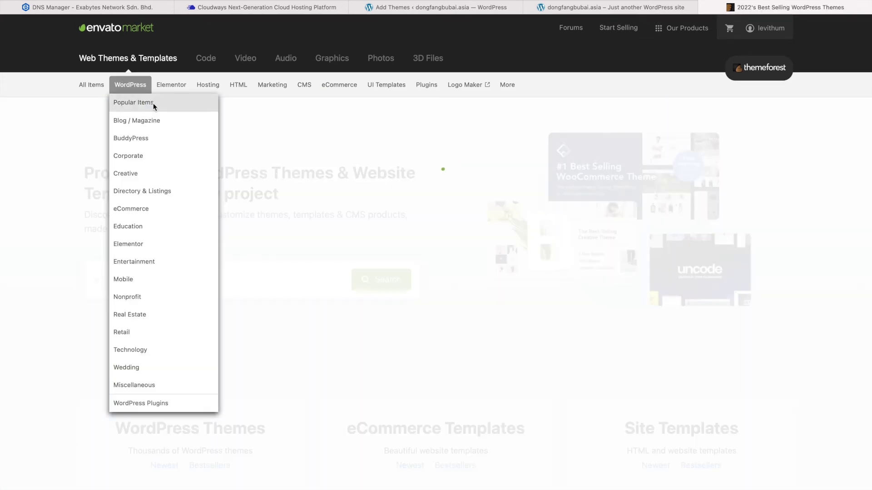
pyautogui.scroll(-4, 306, 197)
pyautogui.scroll(-1, 306, 197)
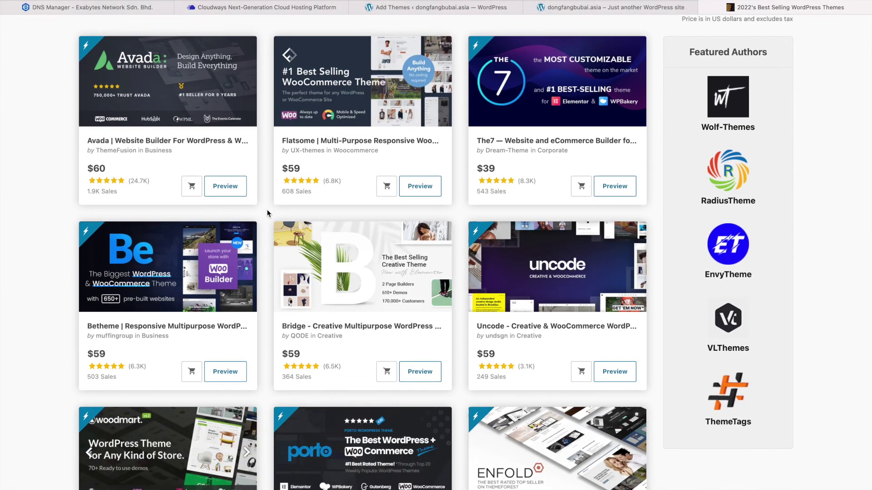
pyautogui.scroll(1, 267, 214)
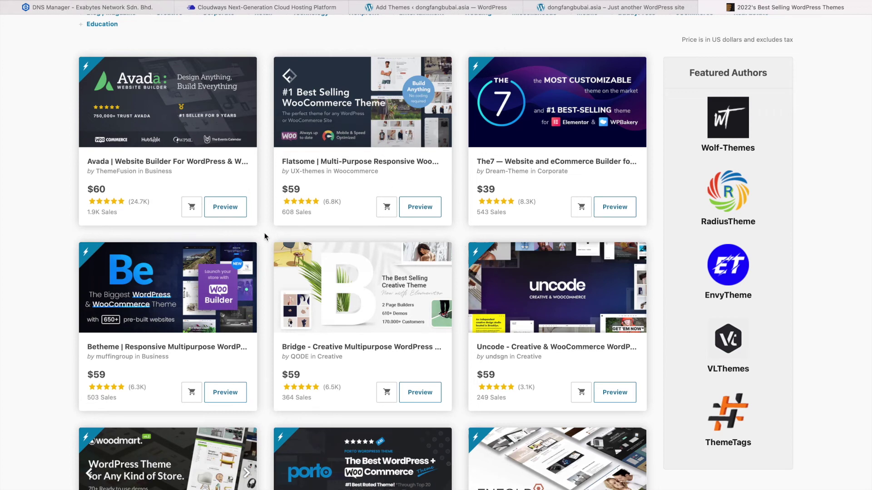
pyautogui.scroll(-5, 263, 270)
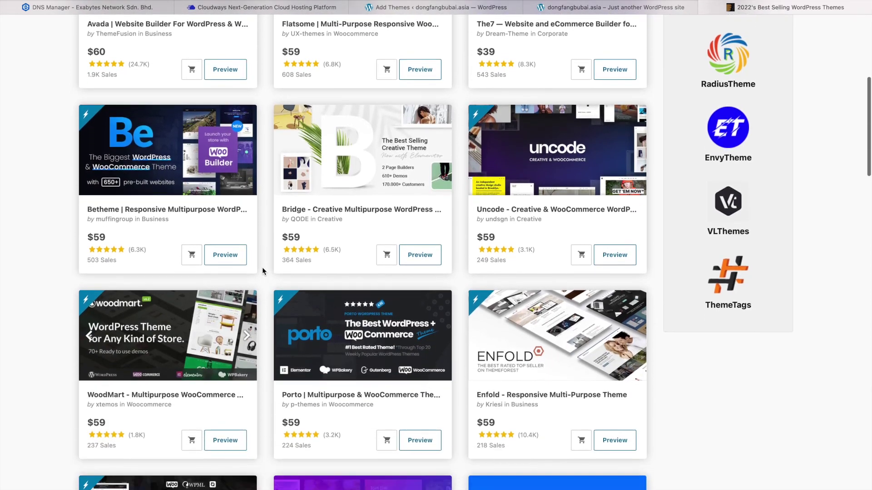
pyautogui.scroll(-2, 263, 271)
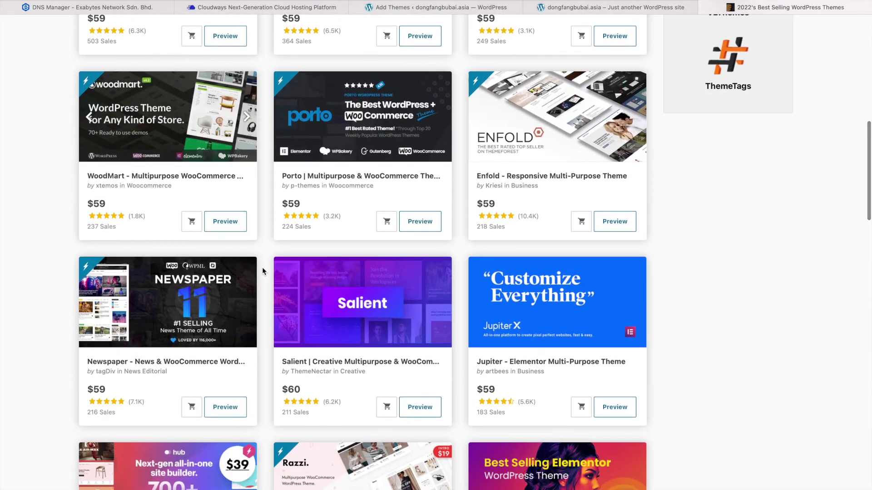
pyautogui.click(533, 314)
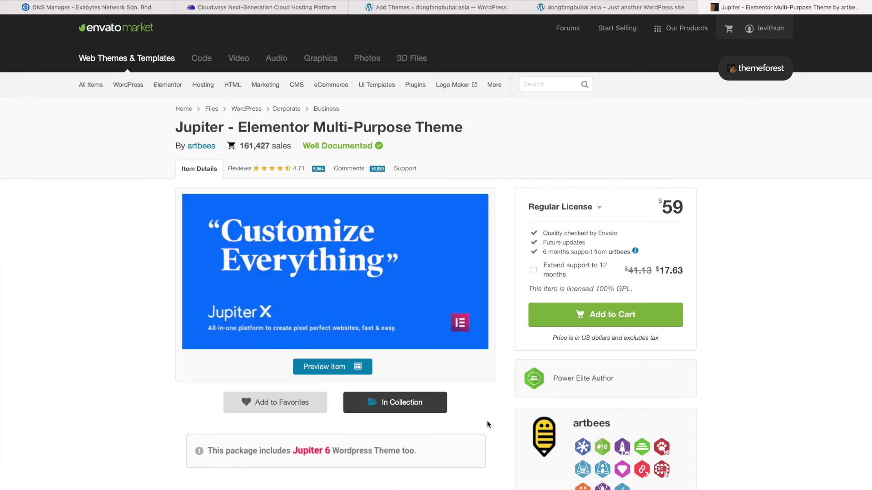
# Review the Jupiter item details and licence box, highlighting the 6 months support wording
pyautogui.scroll(-2, 487, 422)
pyautogui.scroll(-7, 486, 420)
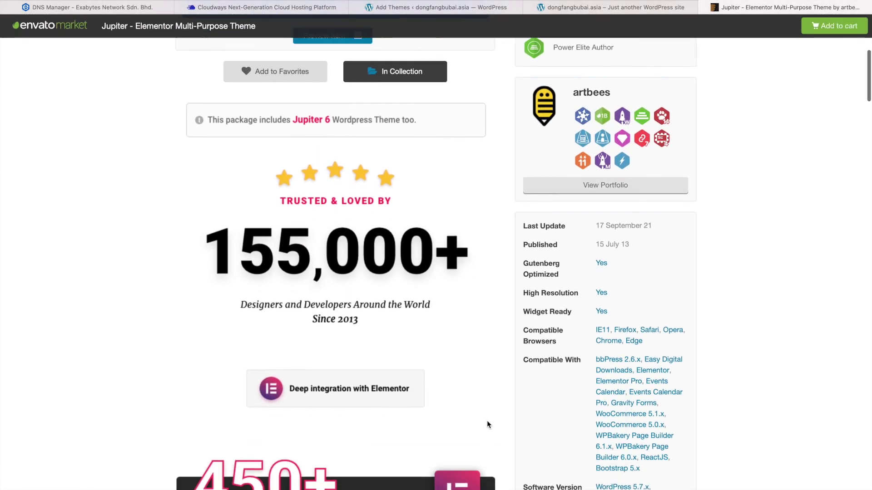
pyautogui.scroll(-2, 486, 421)
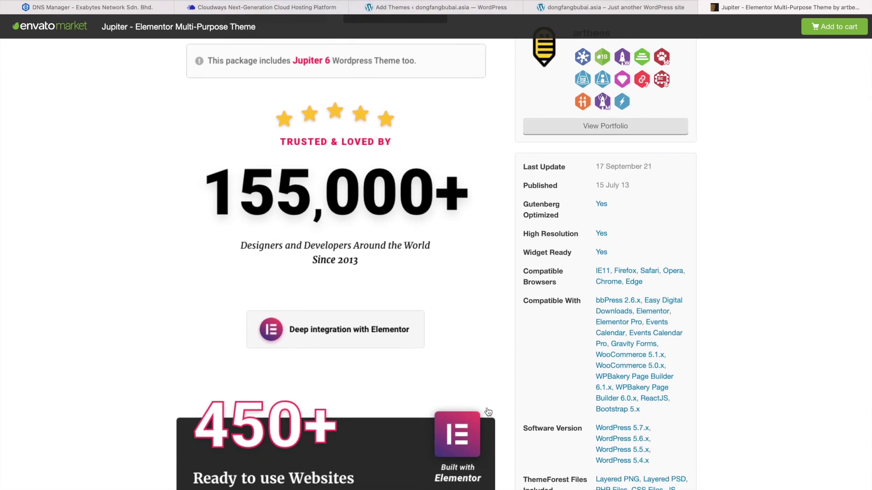
pyautogui.scroll(-1, 368, 379)
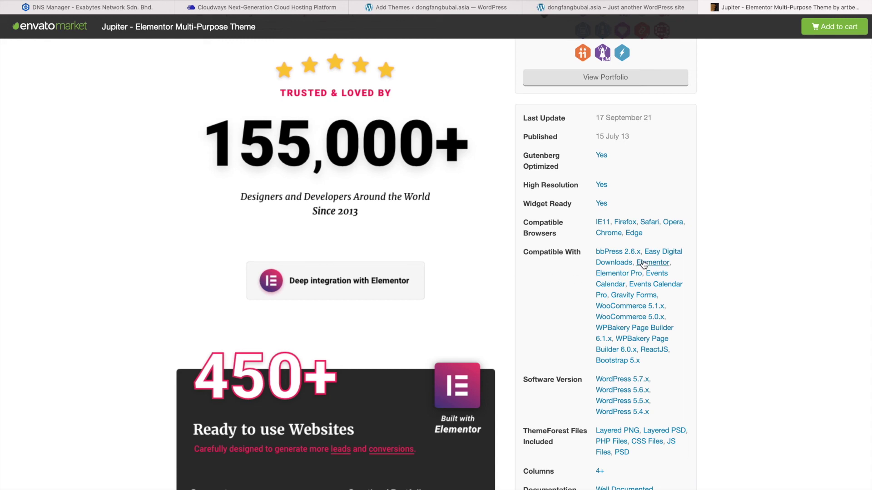
pyautogui.scroll(2, 448, 251)
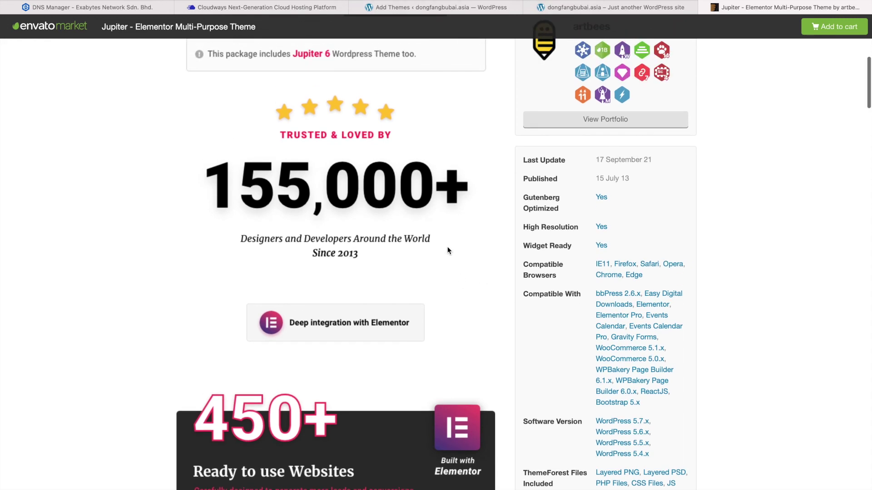
pyautogui.scroll(10, 448, 251)
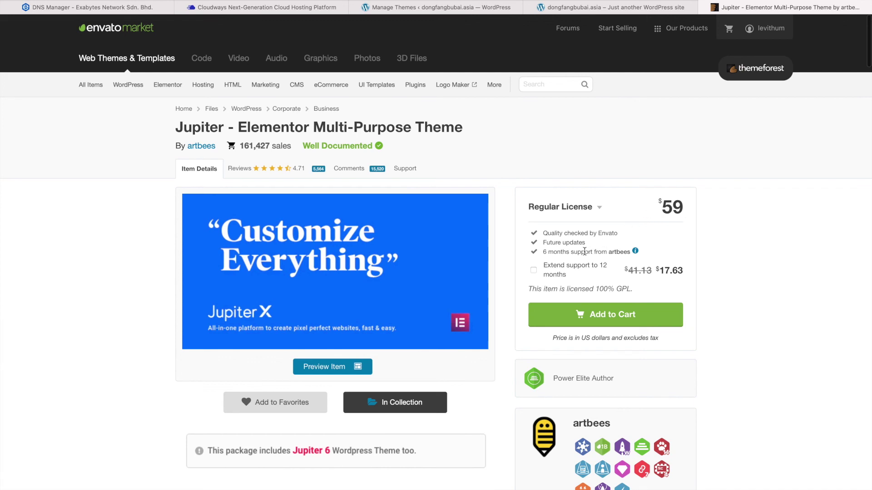
pyautogui.moveTo(543, 252); pyautogui.dragTo(631, 254)
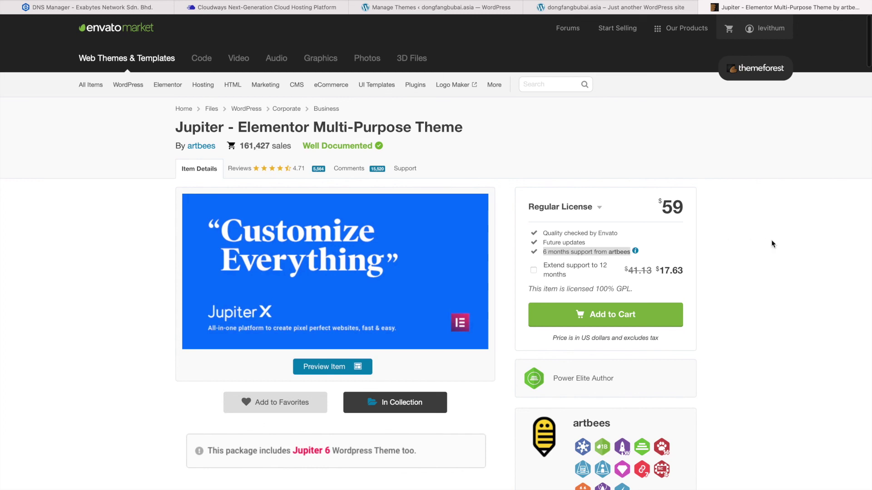
pyautogui.click(731, 256)
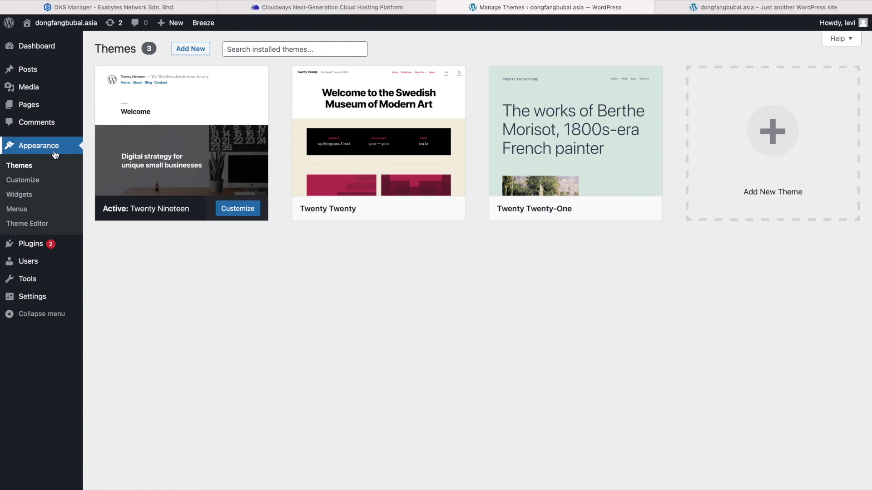
# Upload jupiterx.zip as a new theme and install it
pyautogui.click(191, 50)
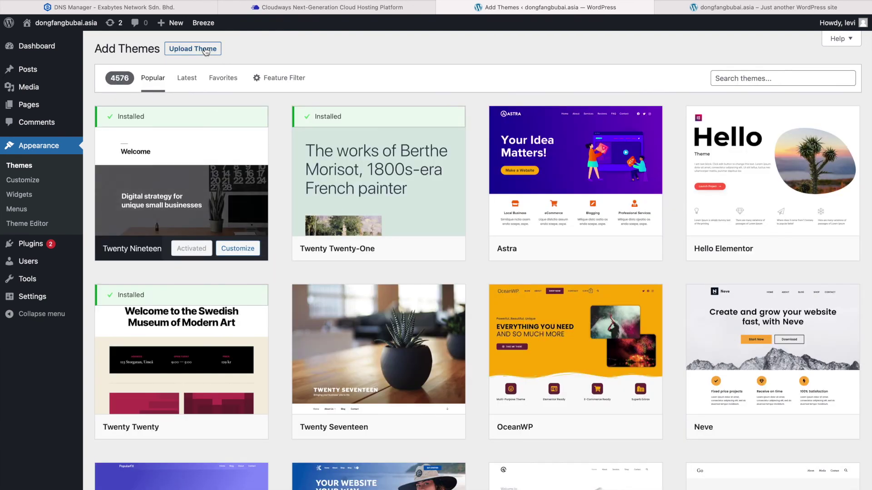
pyautogui.click(175, 49)
pyautogui.click(388, 141)
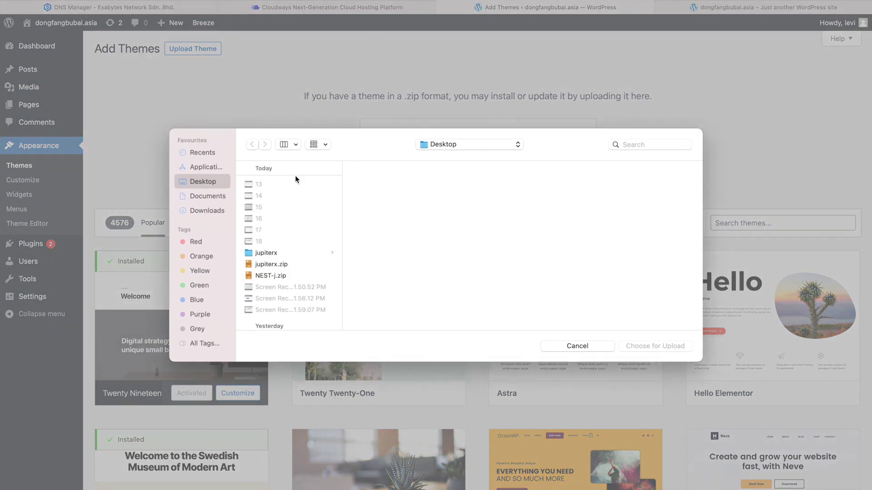
pyautogui.click(284, 266)
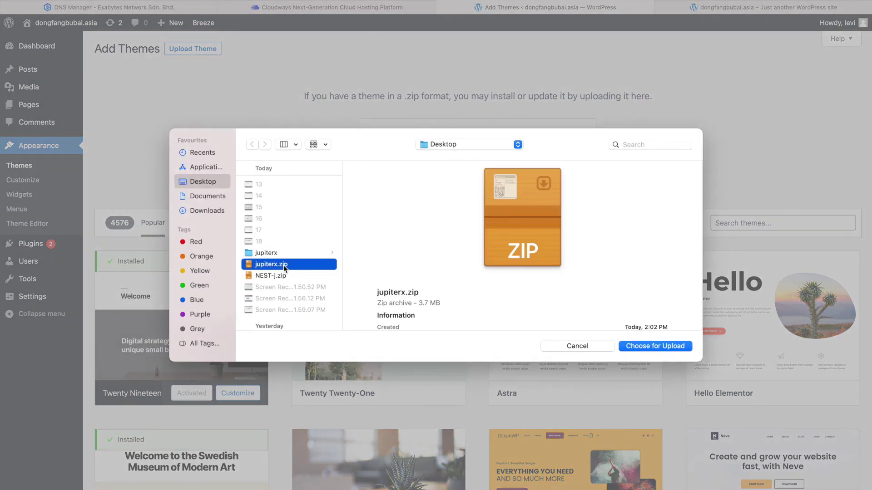
pyautogui.doubleClick(284, 265)
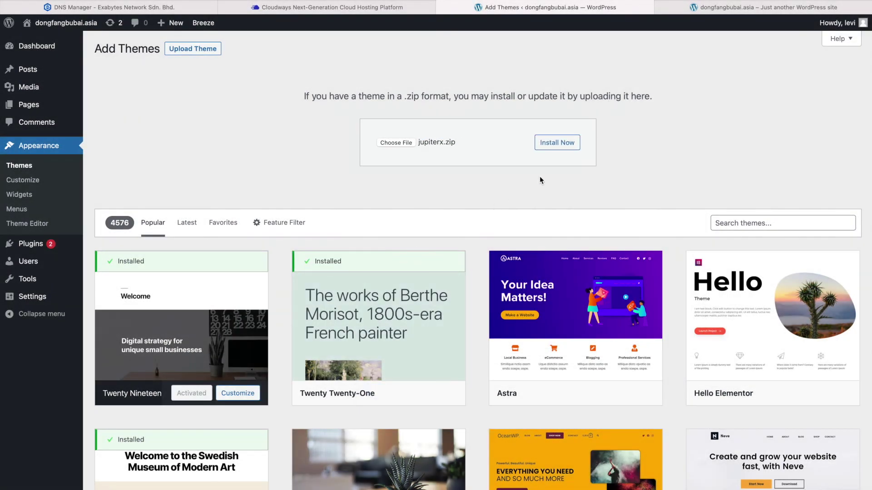
pyautogui.click(569, 144)
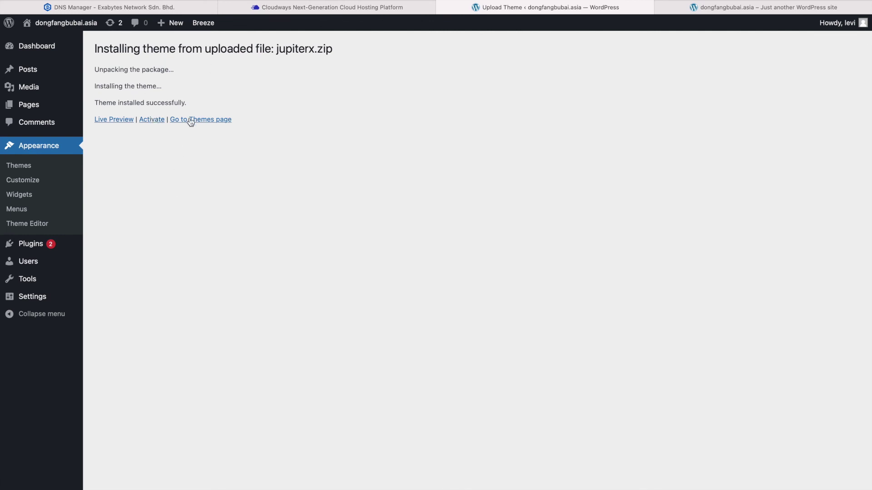
# Activate Jupiter X and install its required plugins: Jupiter X Core, Advanced Custom Fields, Elementor
pyautogui.click(149, 125)
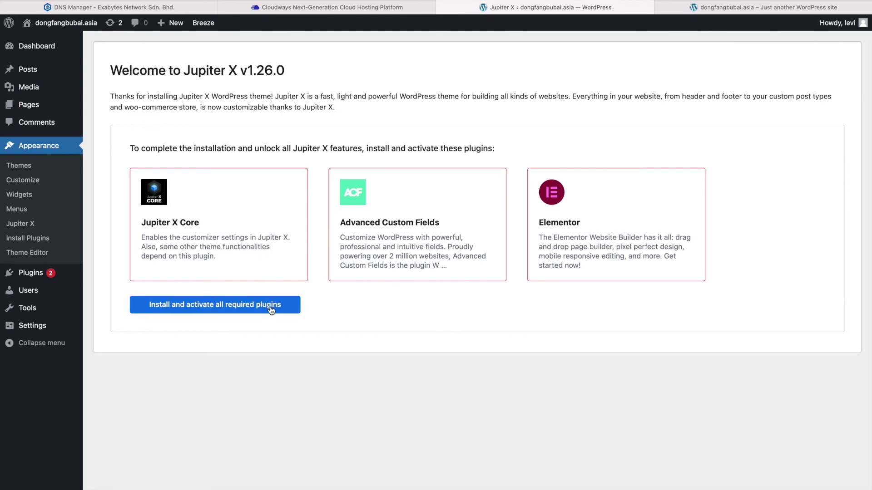
pyautogui.click(229, 306)
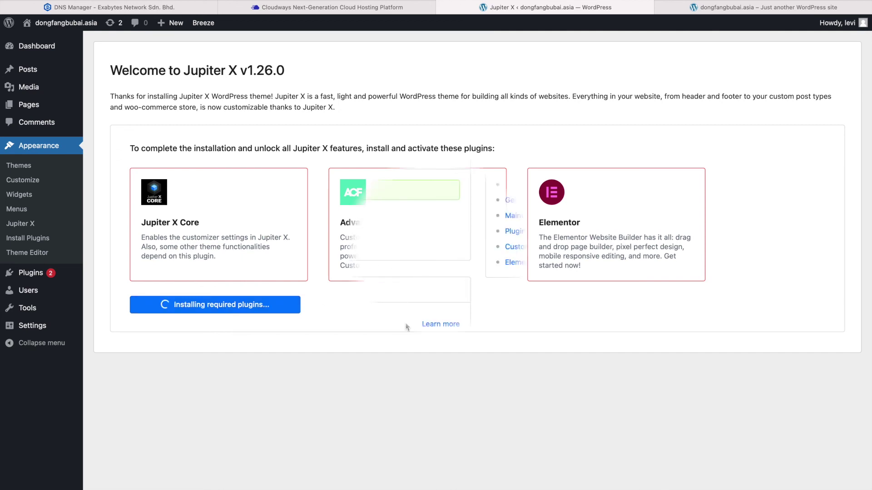